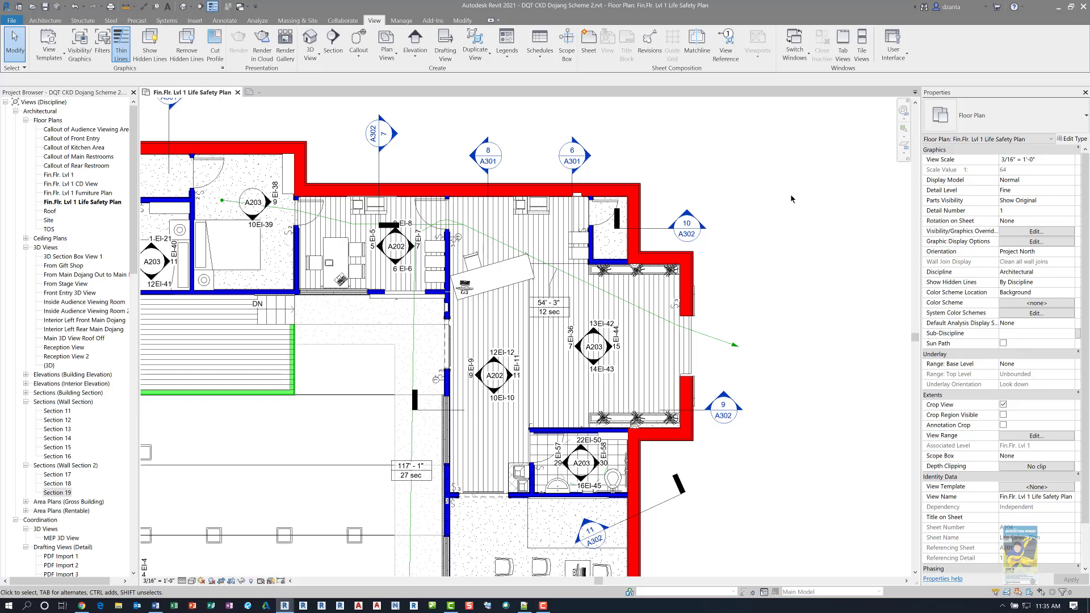
Draw a vertical wall section, Section 20, on the life safety plan.
{"action": "middle_click_drag", "start_coordinate": [770, 262], "coordinate": [778, 260]}
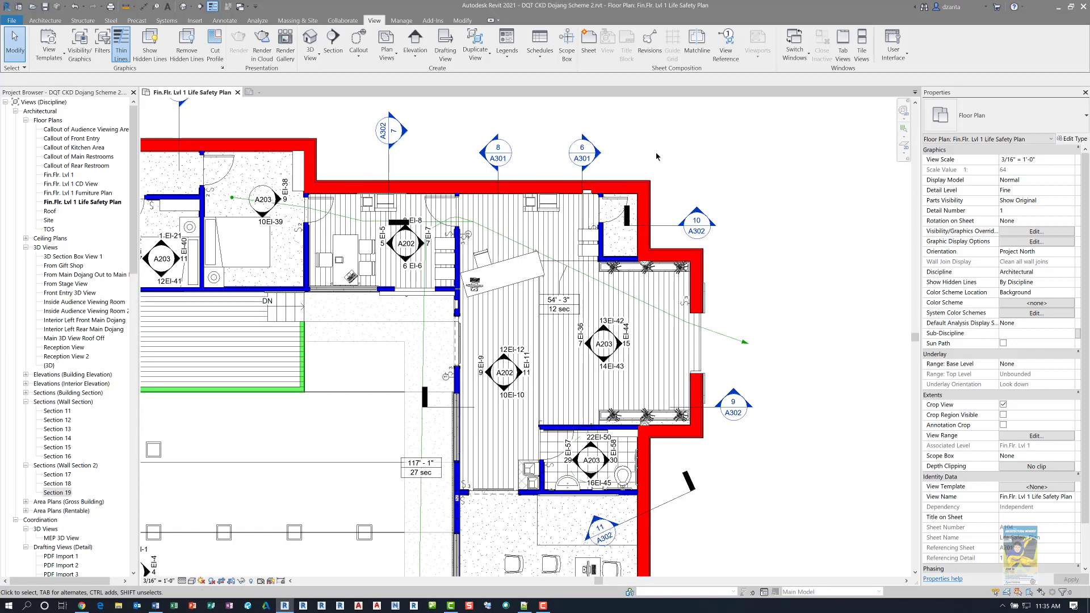
{"action": "scroll", "coordinate": [656, 156], "scroll_direction": "up", "scroll_amount": 1}
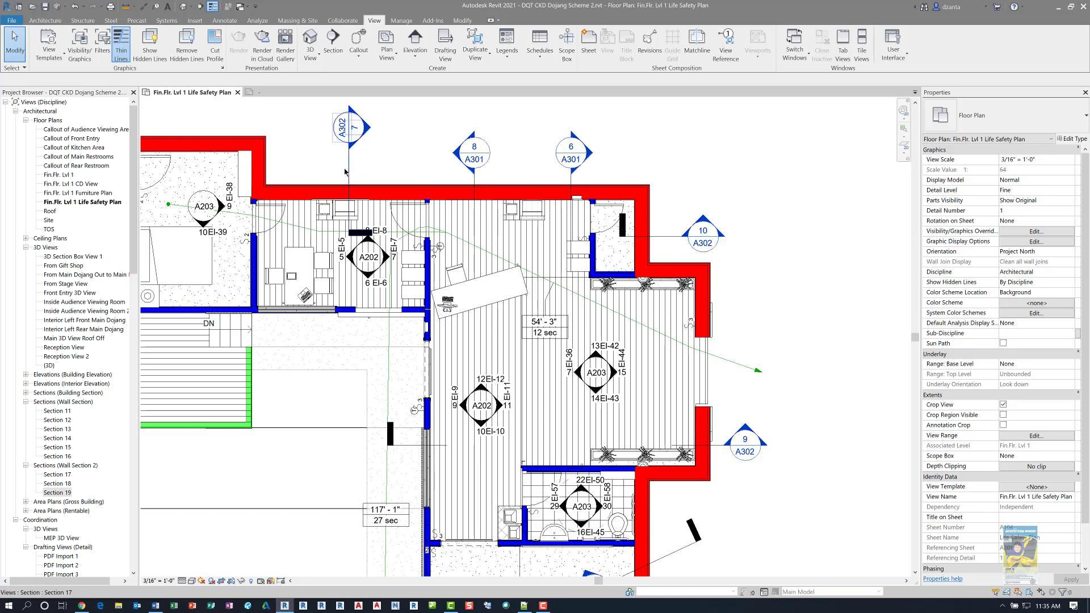
{"action": "scroll", "coordinate": [697, 523], "scroll_direction": "up", "scroll_amount": 2}
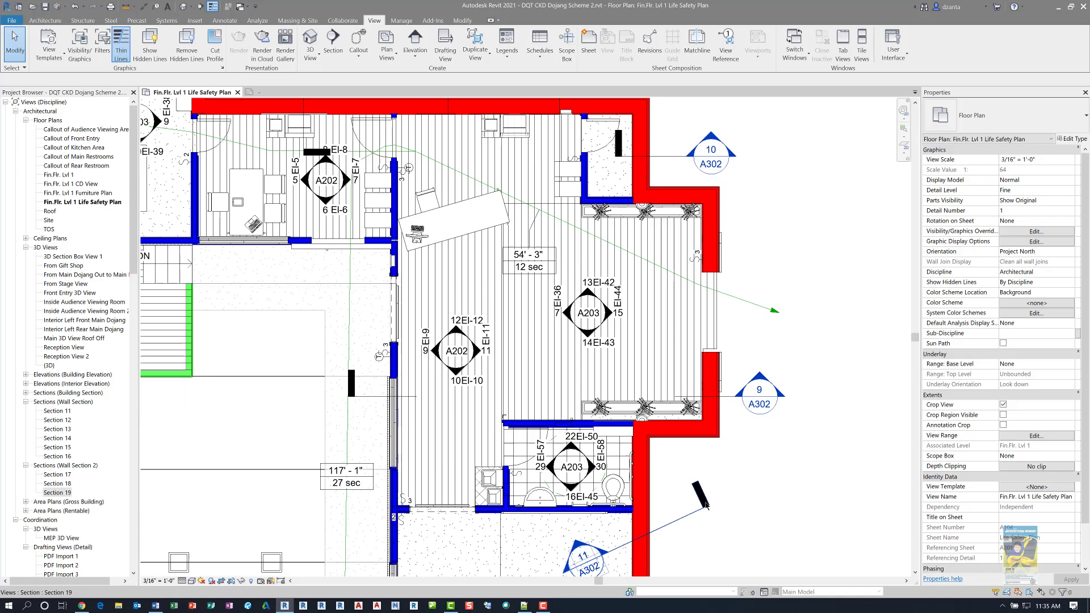
{"action": "scroll", "coordinate": [708, 500], "scroll_direction": "down", "scroll_amount": 1}
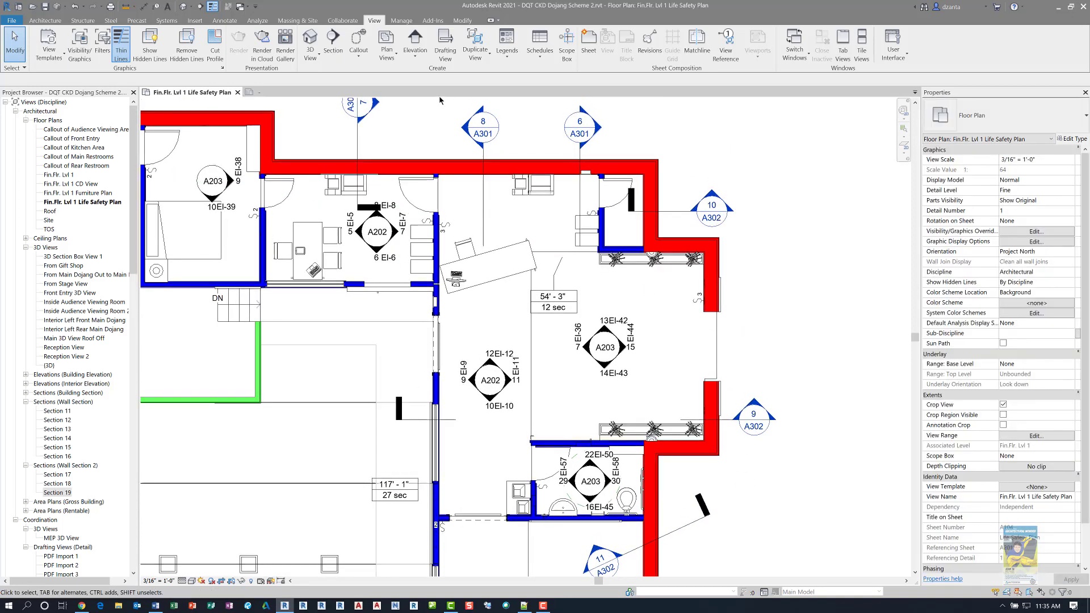
{"action": "left_click", "coordinate": [333, 42]}
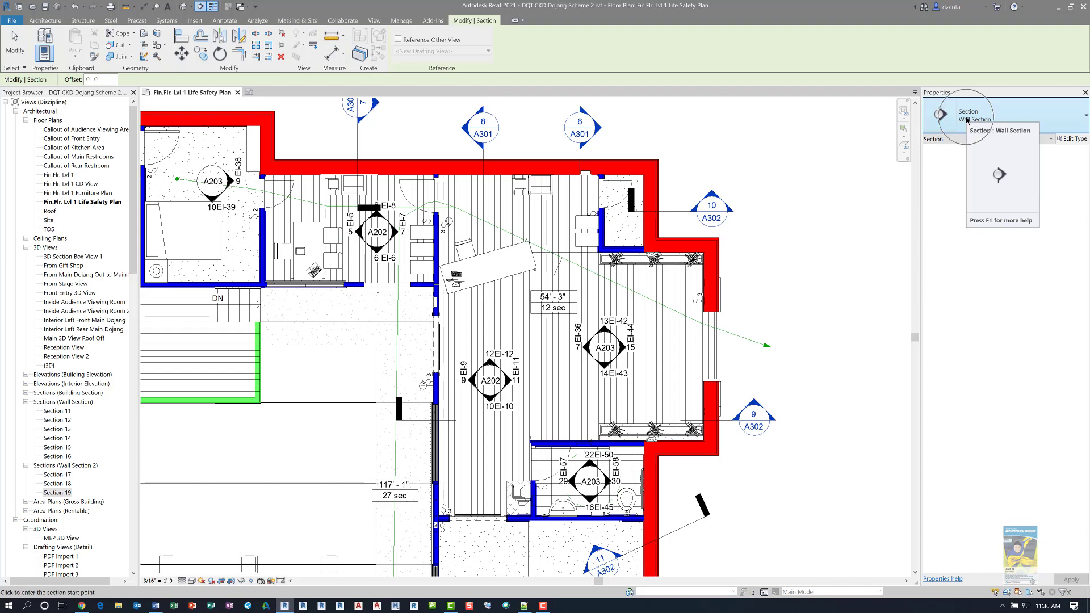
{"action": "scroll", "coordinate": [822, 319], "scroll_direction": "down", "scroll_amount": 3}
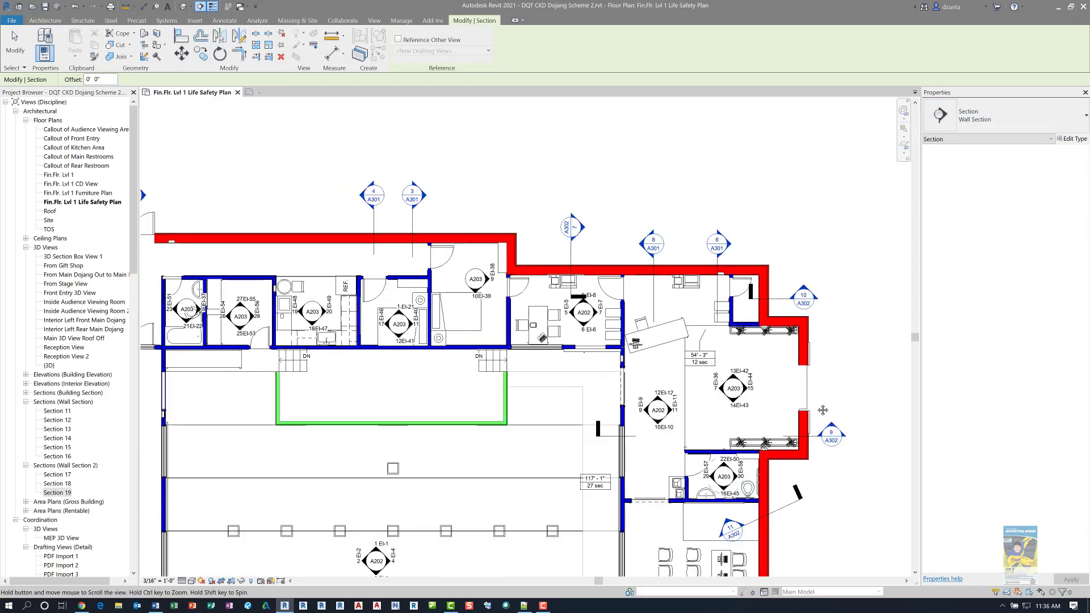
{"action": "left_click", "coordinate": [302, 165]}
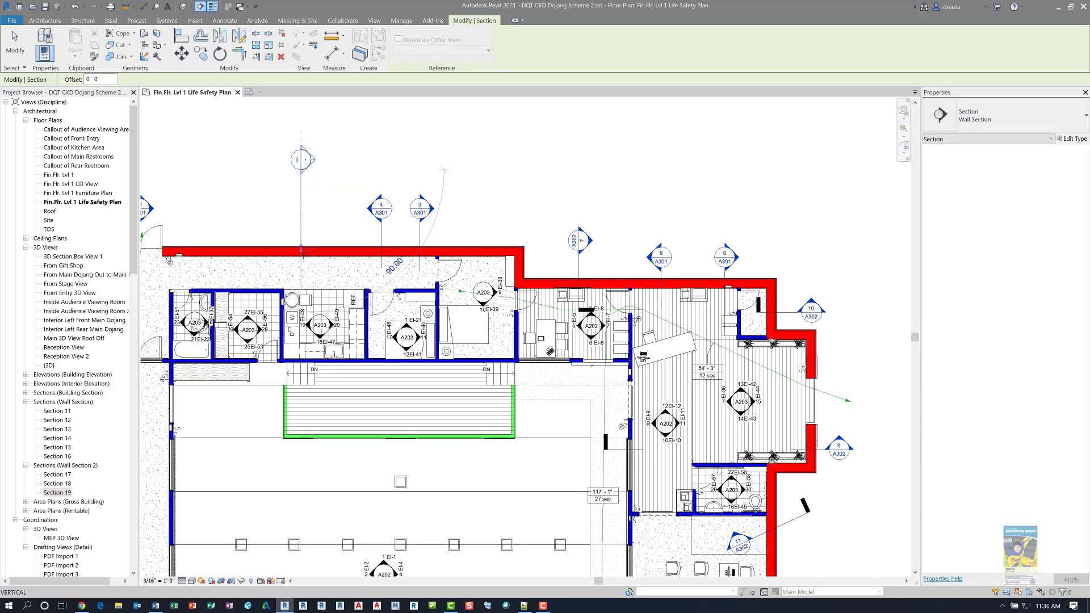
{"action": "left_click", "coordinate": [302, 268]}
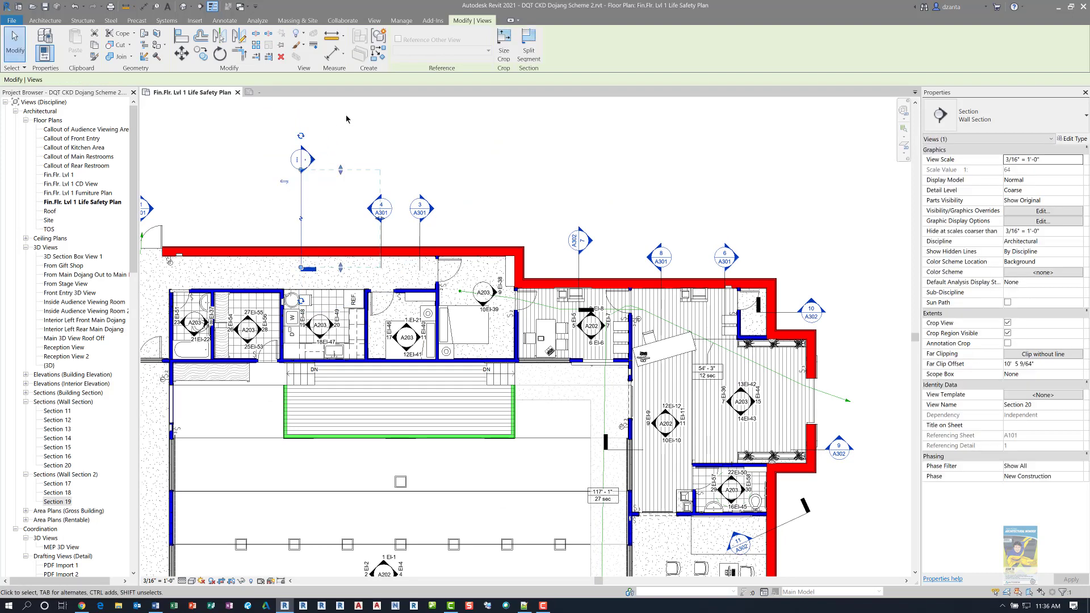
{"action": "left_click", "coordinate": [15, 41]}
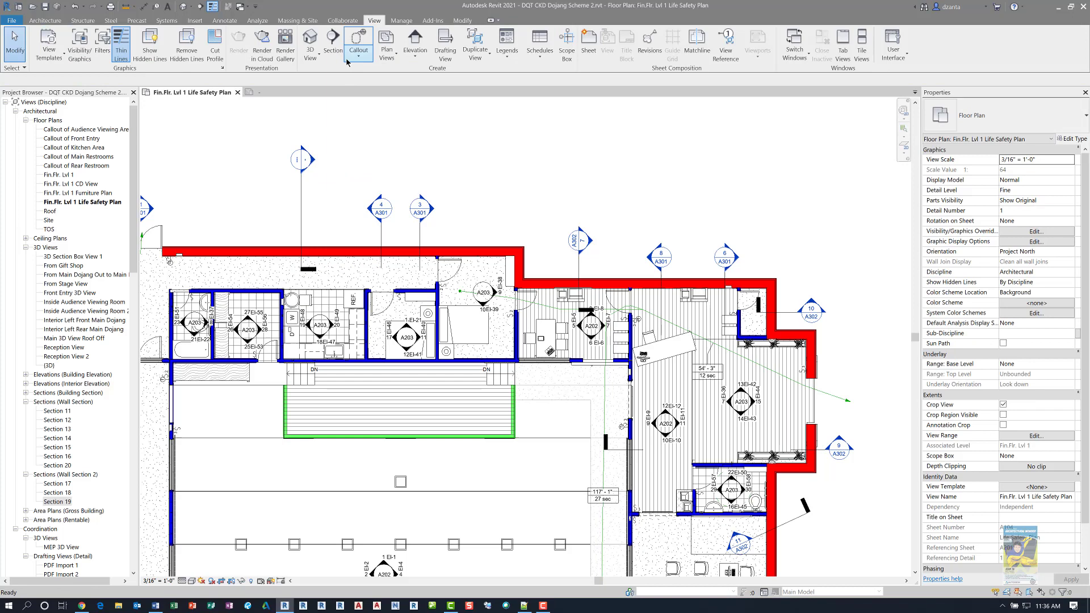
Add a horizontal wall section, Section 21, across the right room.
{"action": "left_click", "coordinate": [333, 43]}
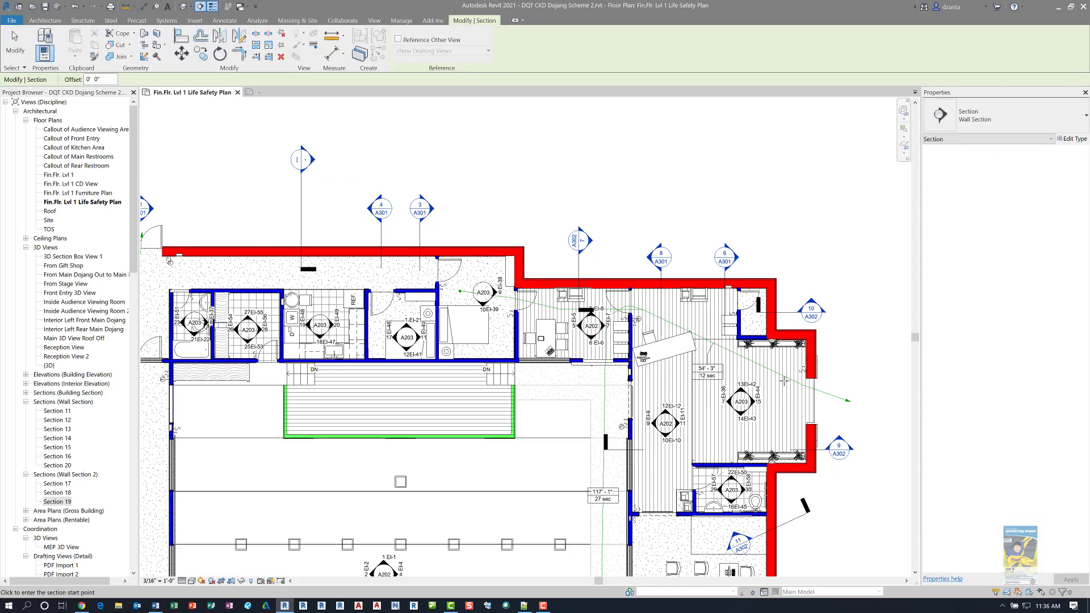
{"action": "left_click", "coordinate": [775, 361]}
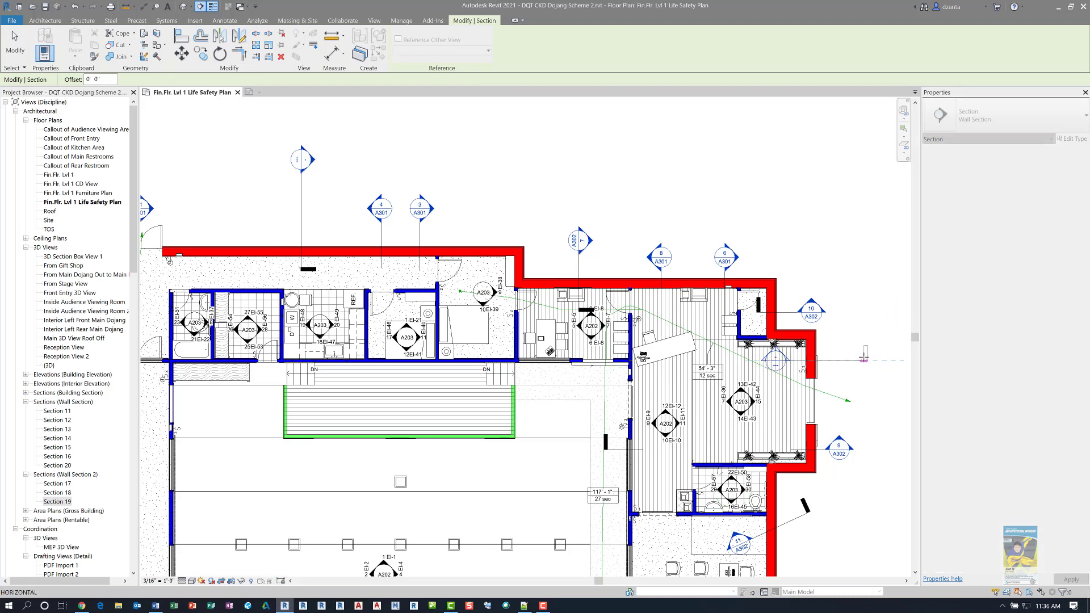
{"action": "left_click", "coordinate": [864, 359]}
{"action": "left_click", "coordinate": [16, 51]}
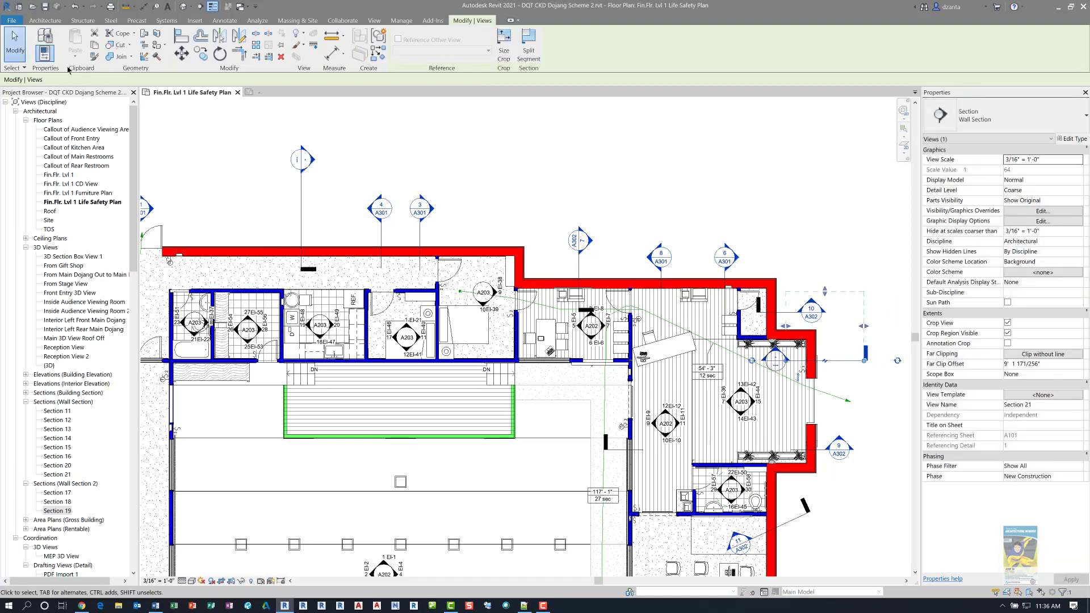
{"action": "left_click", "coordinate": [16, 51]}
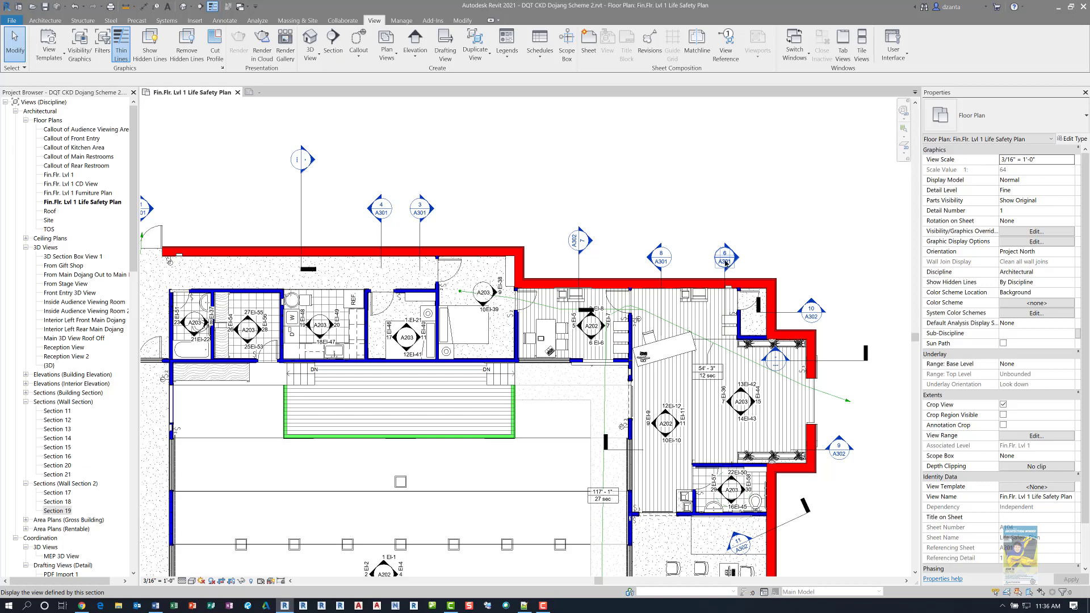
{"action": "scroll", "coordinate": [730, 259], "scroll_direction": "up", "scroll_amount": 2}
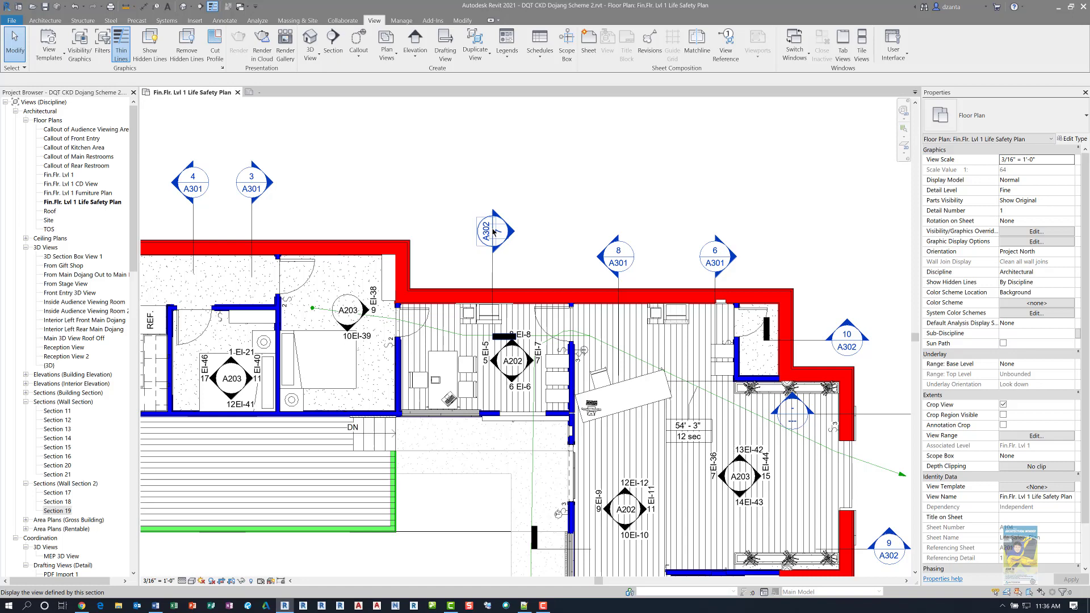
{"action": "scroll", "coordinate": [565, 197], "scroll_direction": "up", "scroll_amount": 2}
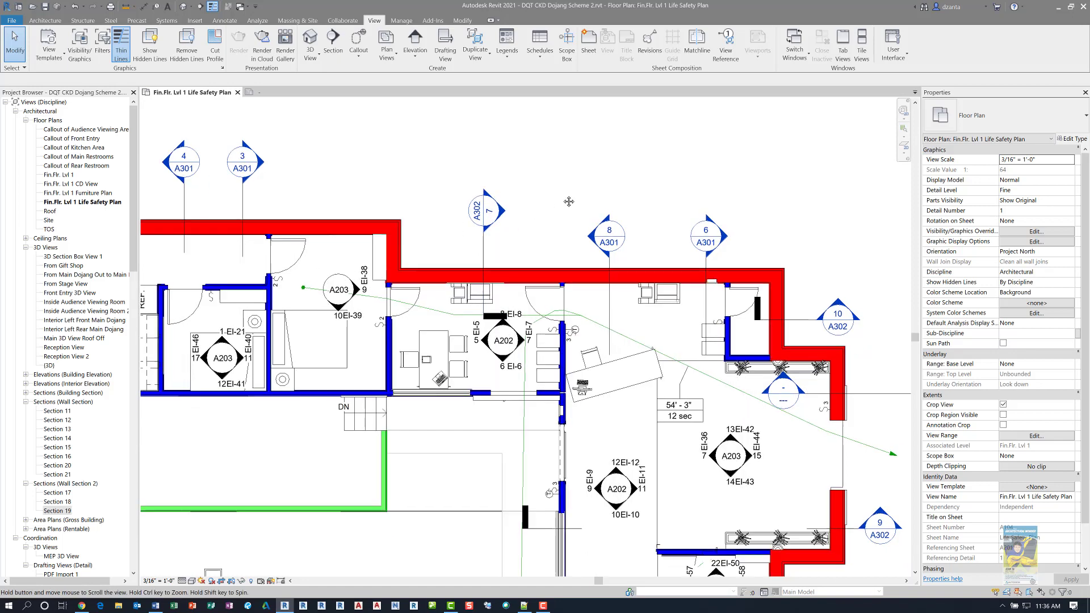
{"action": "middle_click_drag", "start_coordinate": [565, 197], "coordinate": [477, 163]}
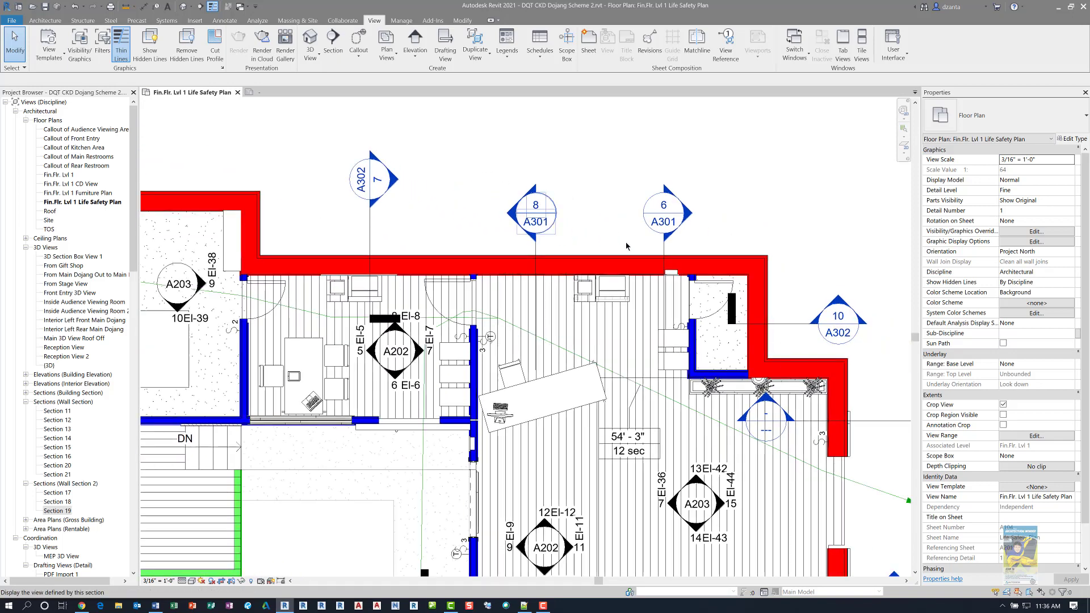
{"action": "left_click", "coordinate": [662, 262]}
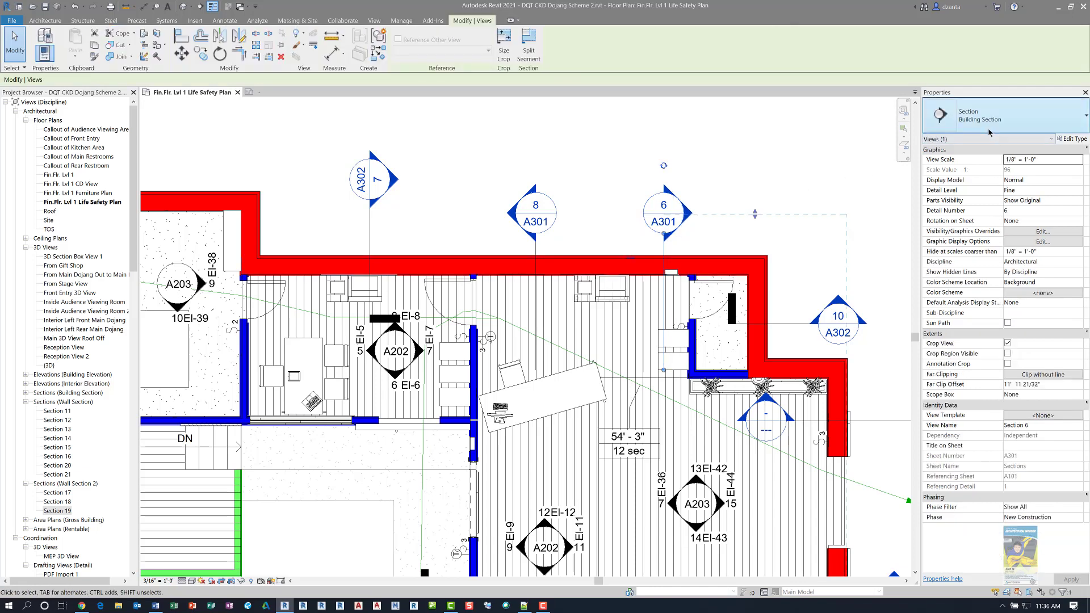
{"action": "left_click", "coordinate": [753, 138]}
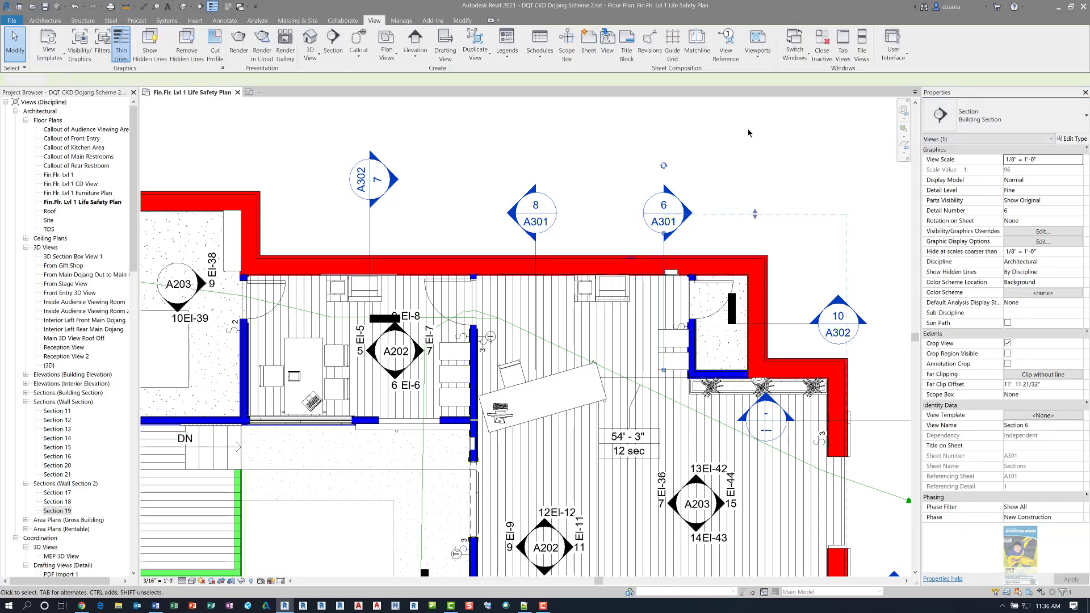
{"action": "left_click", "coordinate": [536, 316]}
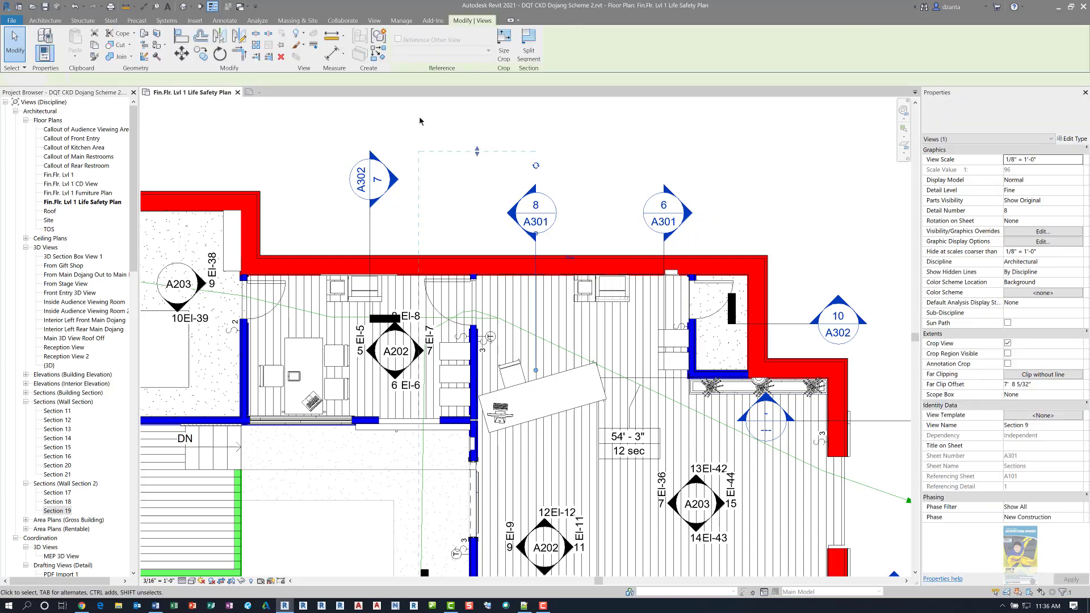
{"action": "left_click", "coordinate": [371, 226]}
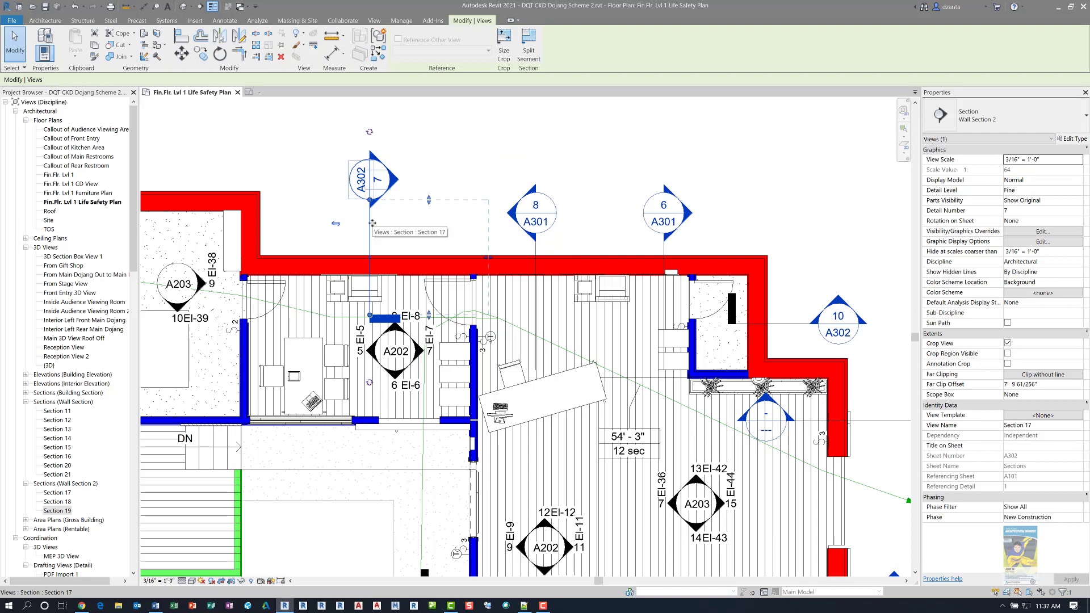
{"action": "left_click", "coordinate": [454, 149]}
{"action": "scroll", "coordinate": [454, 149], "scroll_direction": "down", "scroll_amount": 2}
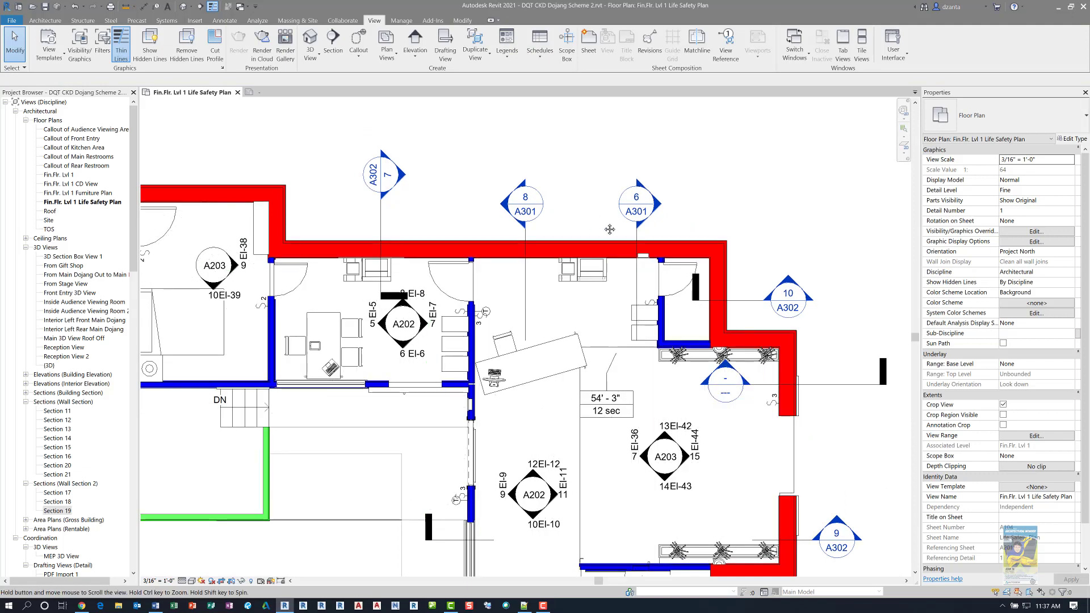
{"action": "middle_click_drag", "start_coordinate": [610, 229], "coordinate": [767, 311]}
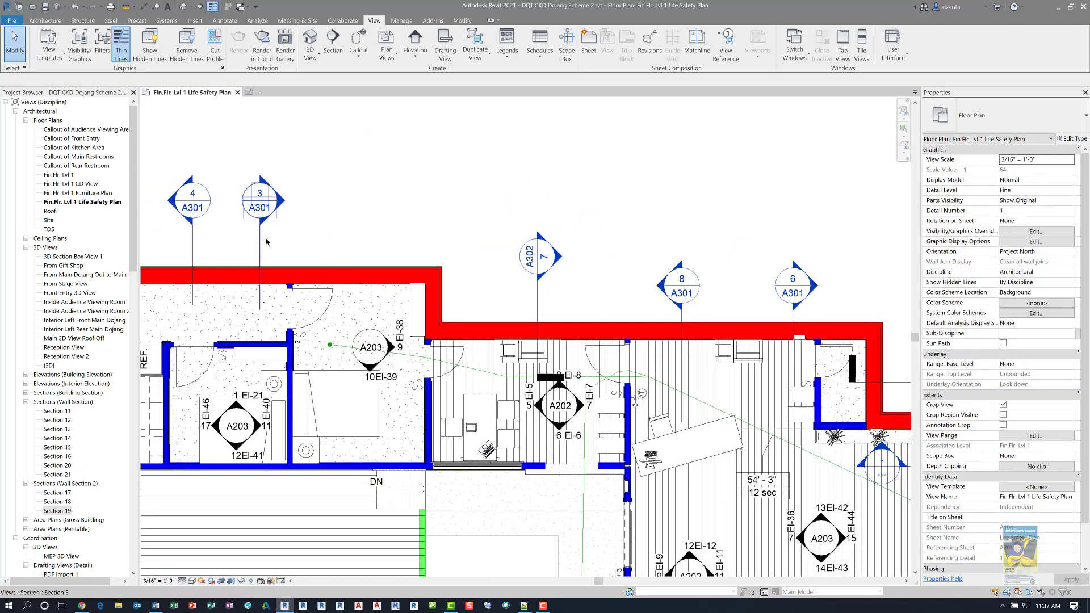
{"action": "scroll", "coordinate": [265, 239], "scroll_direction": "down", "scroll_amount": 2}
{"action": "middle_click_drag", "start_coordinate": [228, 229], "coordinate": [436, 256]}
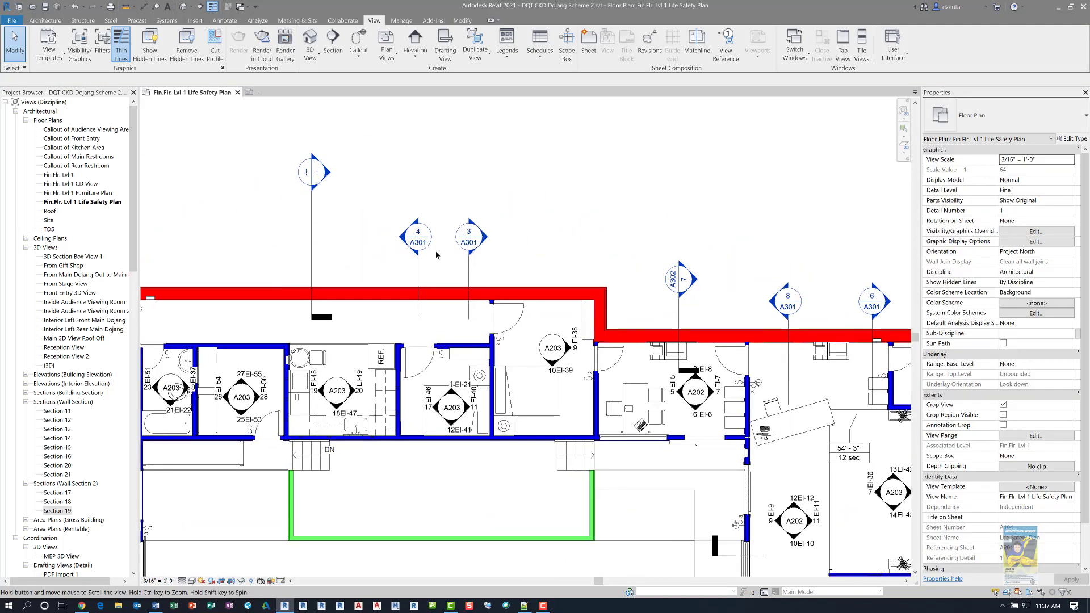
{"action": "left_click", "coordinate": [313, 218]}
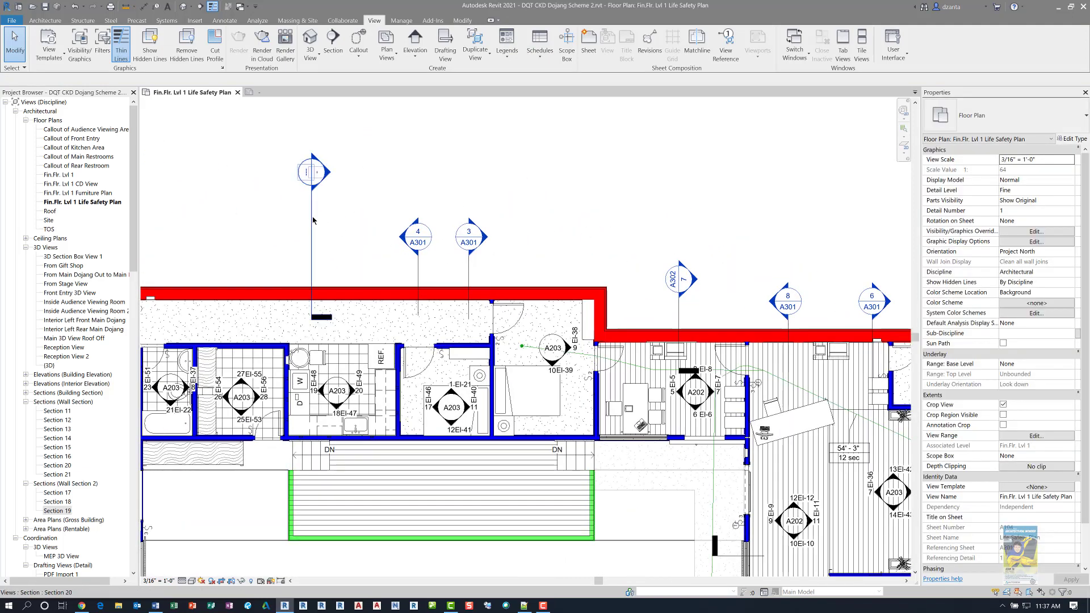
{"action": "left_click", "coordinate": [1031, 128]}
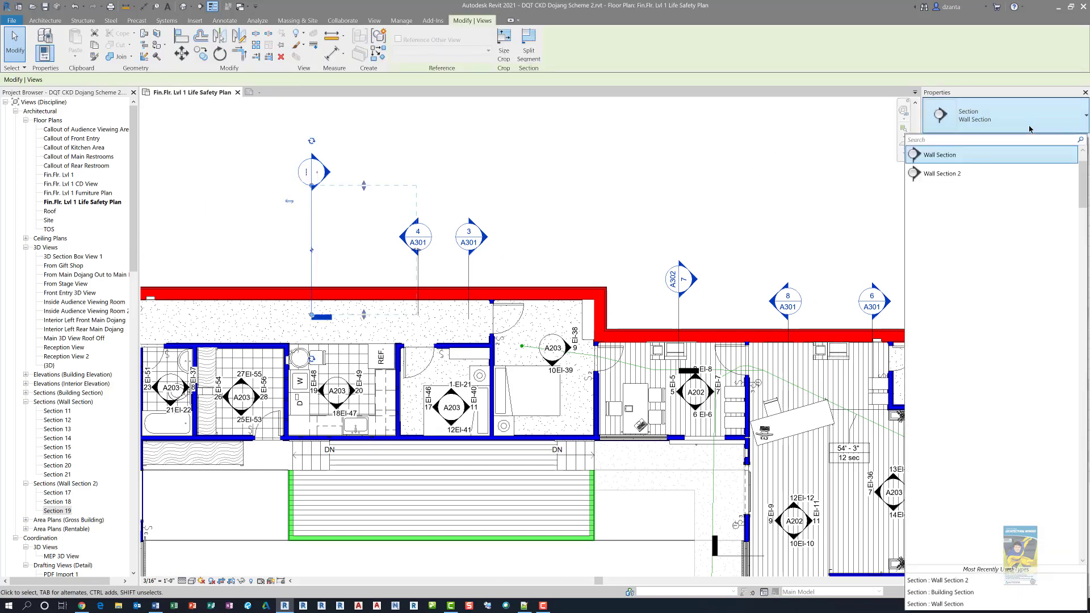
{"action": "key", "text": "Escape"}
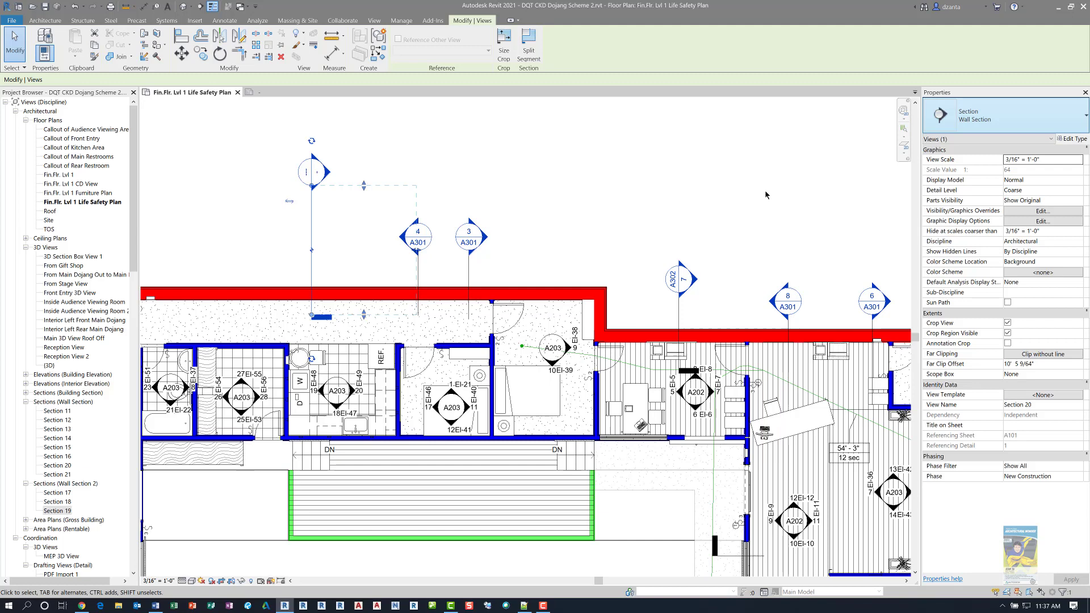
{"action": "key", "text": "Escape"}
{"action": "left_click", "coordinate": [678, 310]}
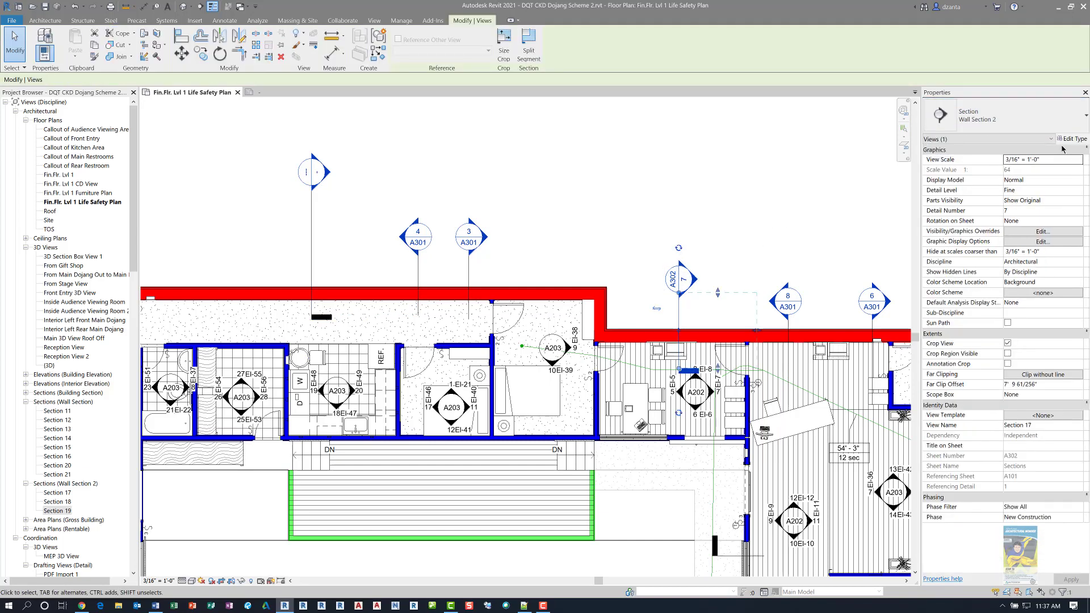
Check that Wall Section 2's section tag uses the Section Head - Filled Rotated Text head.
{"action": "left_click", "coordinate": [1071, 139]}
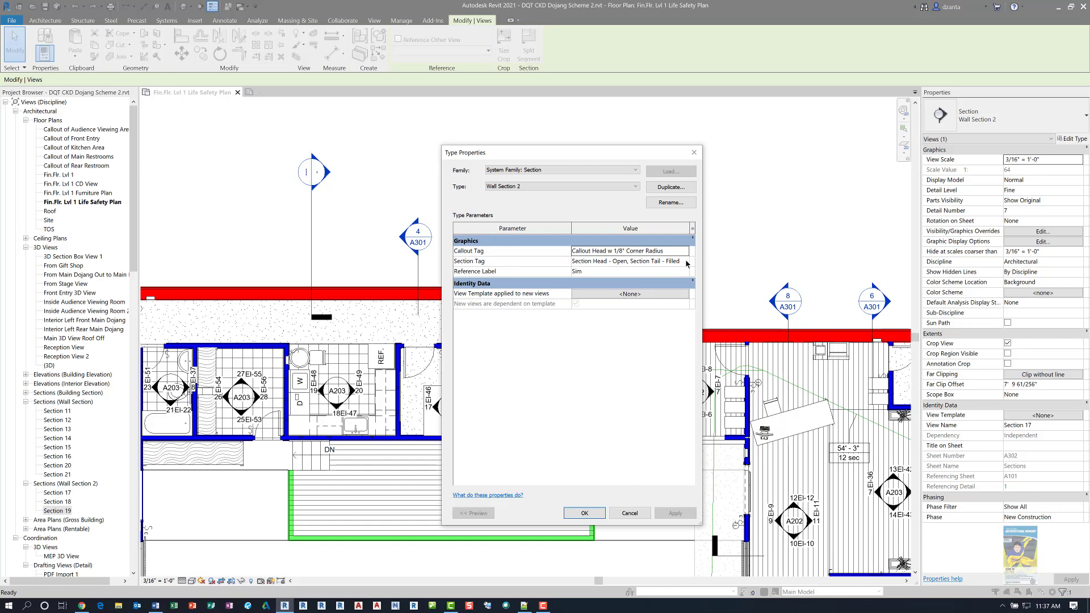
{"action": "left_click", "coordinate": [687, 263]}
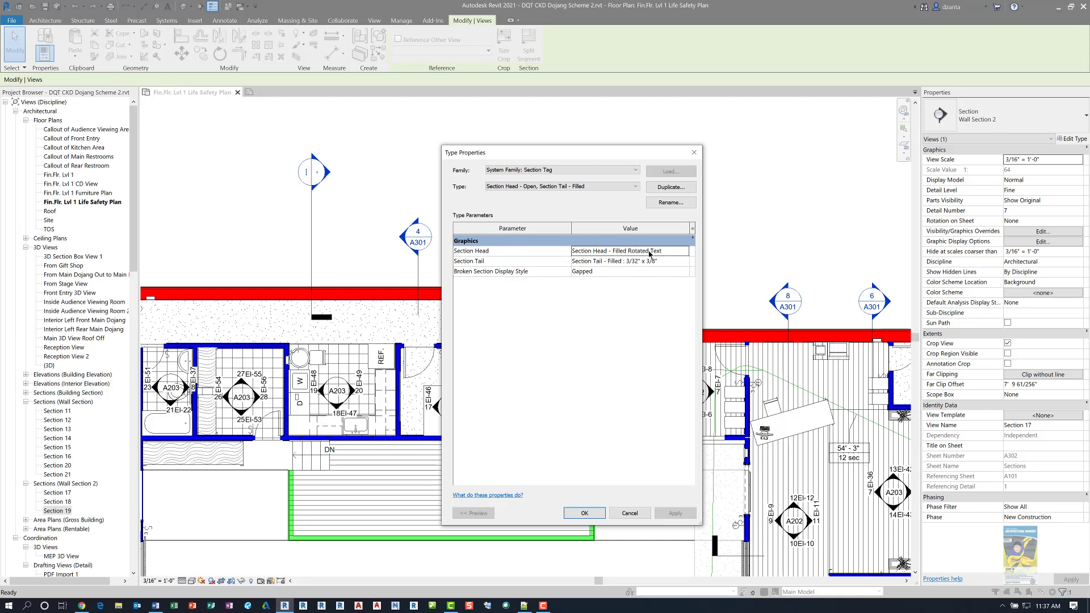
{"action": "left_click", "coordinate": [632, 513]}
Cancel the Wall Section 2 type settings and clear the section selection.
{"action": "left_click", "coordinate": [638, 514]}
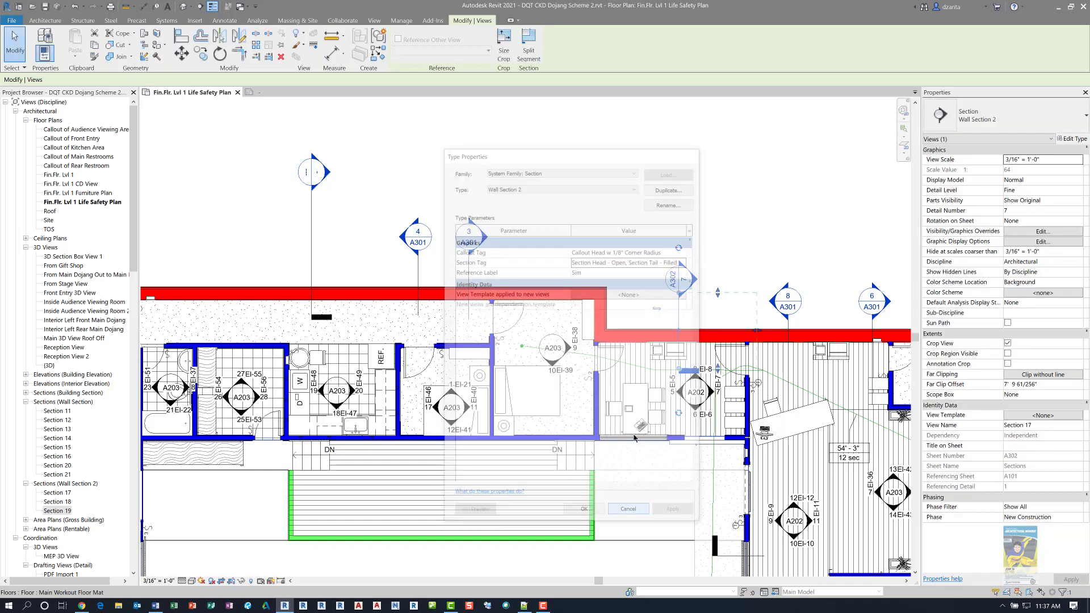
{"action": "key", "text": "Escape"}
{"action": "left_click_drag", "start_coordinate": [128, 258], "coordinate": [136, 485]}
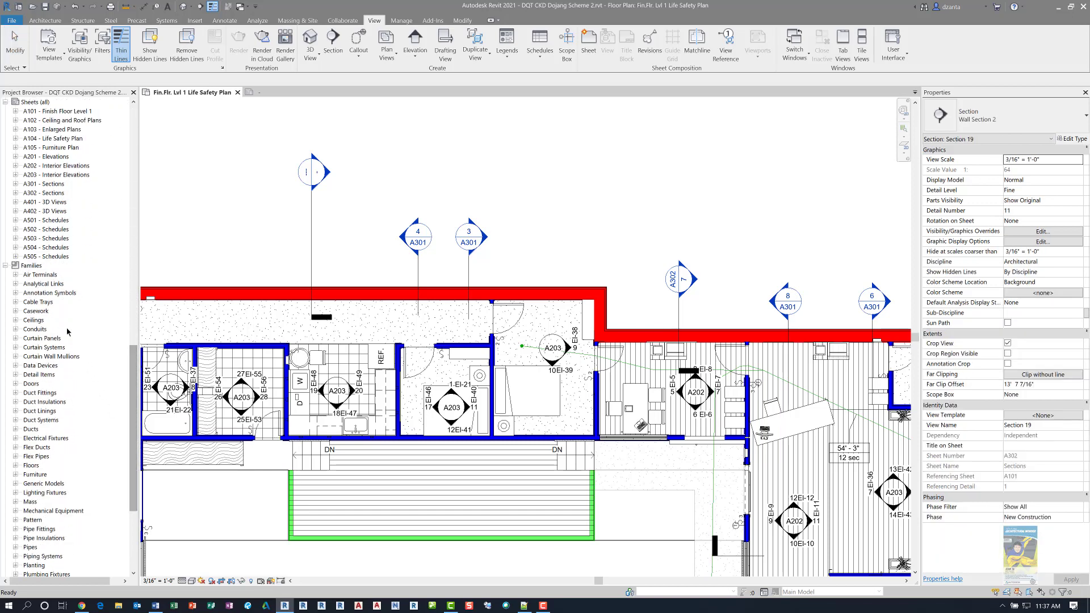
Expand Annotation Symbols and the Section Head - Filled Rotated Text family in the Project Browser.
{"action": "left_click", "coordinate": [18, 294]}
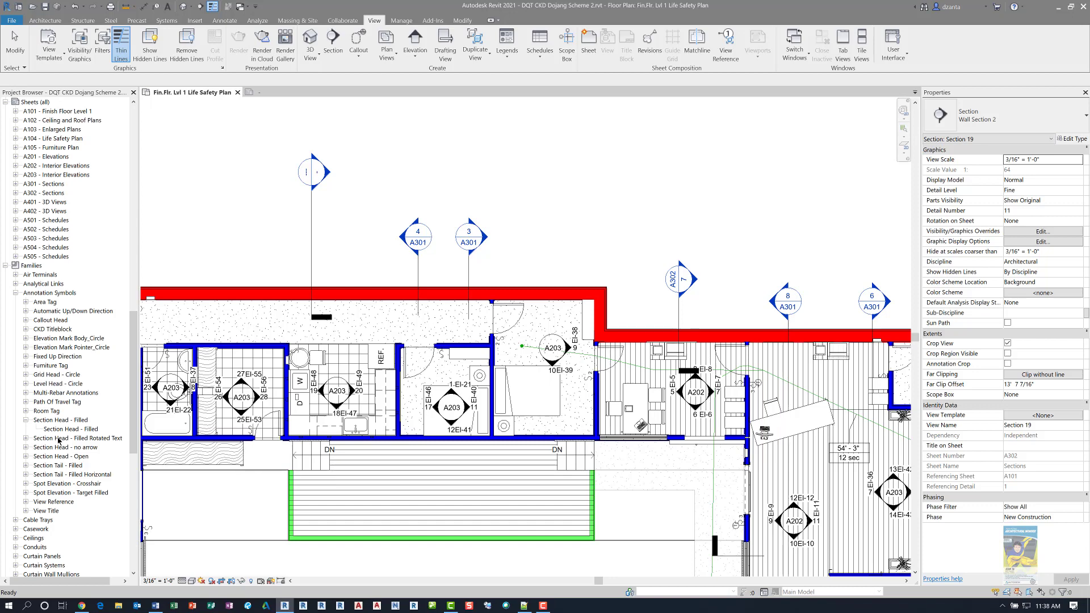
{"action": "left_click", "coordinate": [26, 439]}
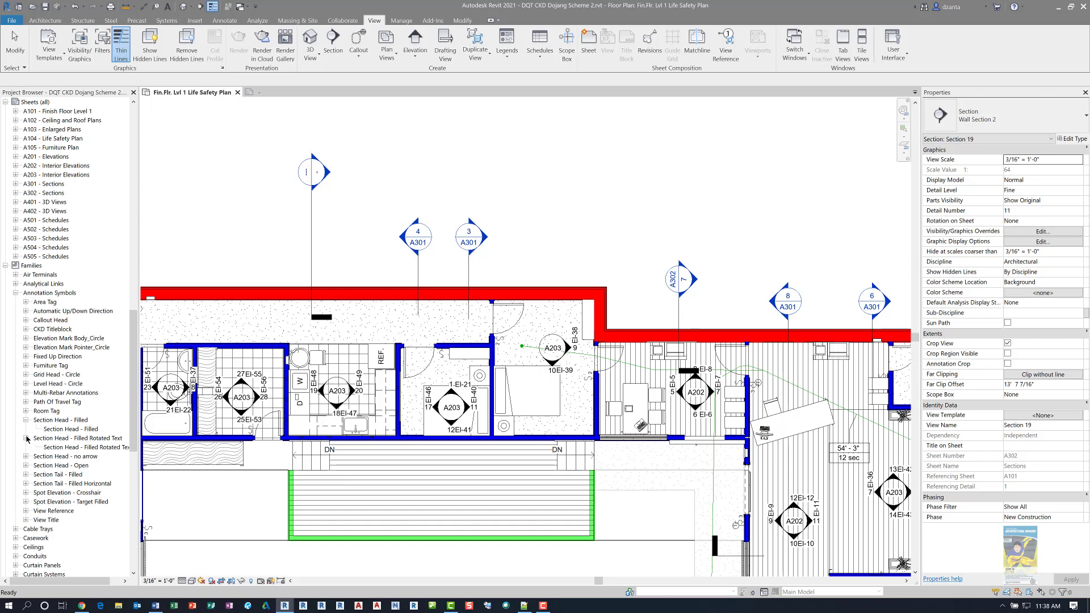
{"action": "left_click", "coordinate": [66, 421]}
{"action": "right_click", "coordinate": [66, 421]}
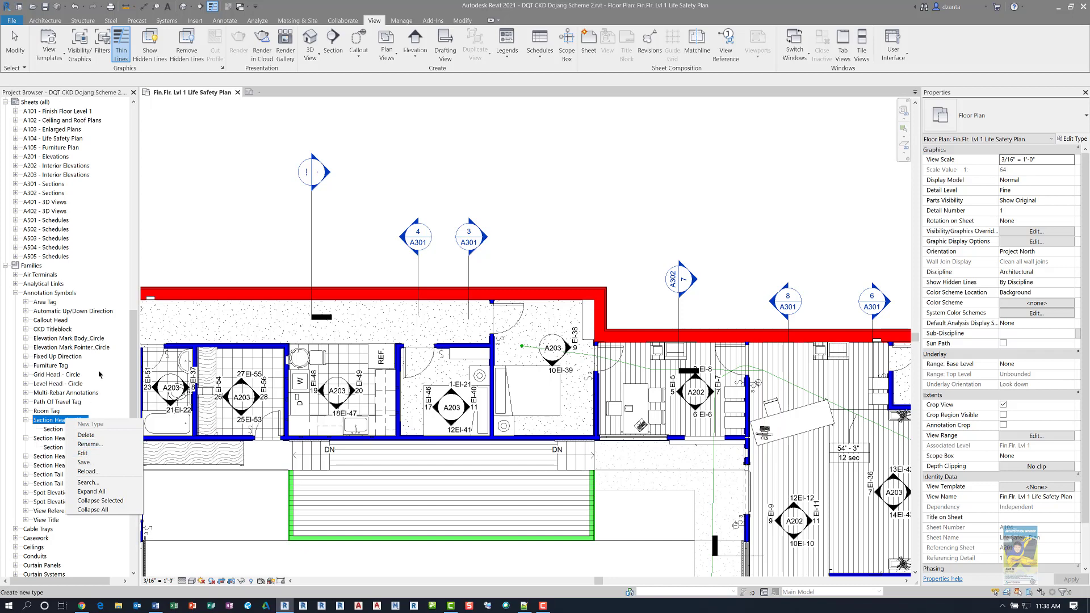
{"action": "left_click", "coordinate": [177, 249]}
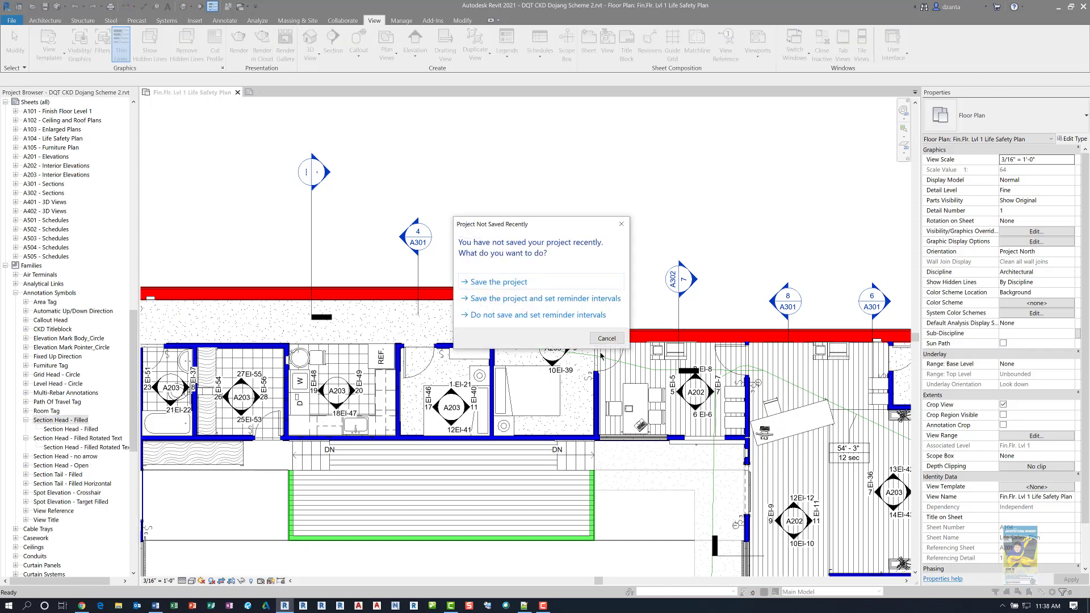
{"action": "left_click", "coordinate": [606, 339]}
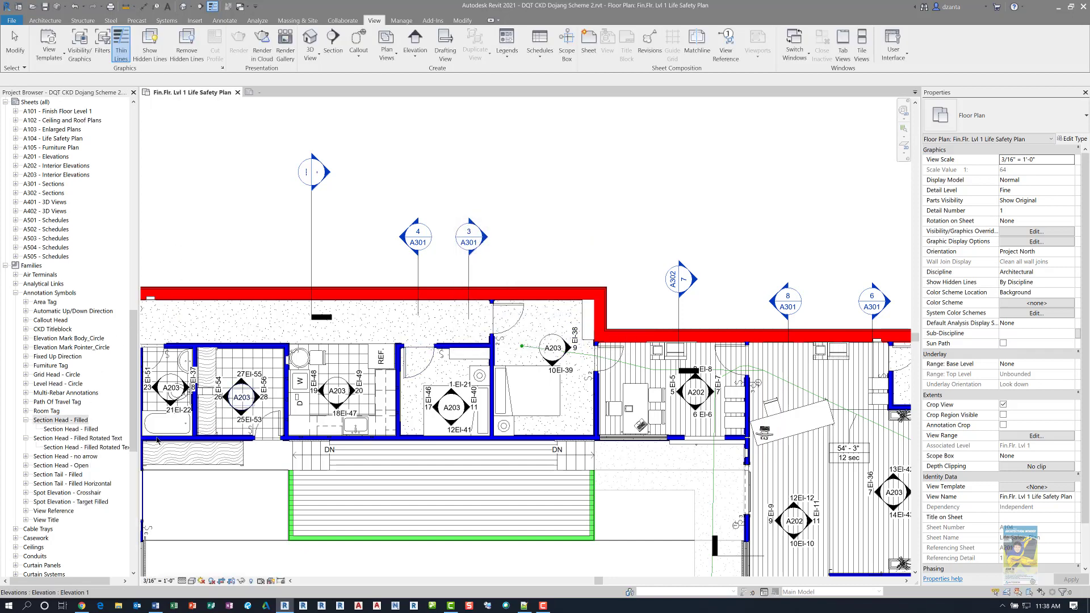
{"action": "right_click", "coordinate": [104, 439]}
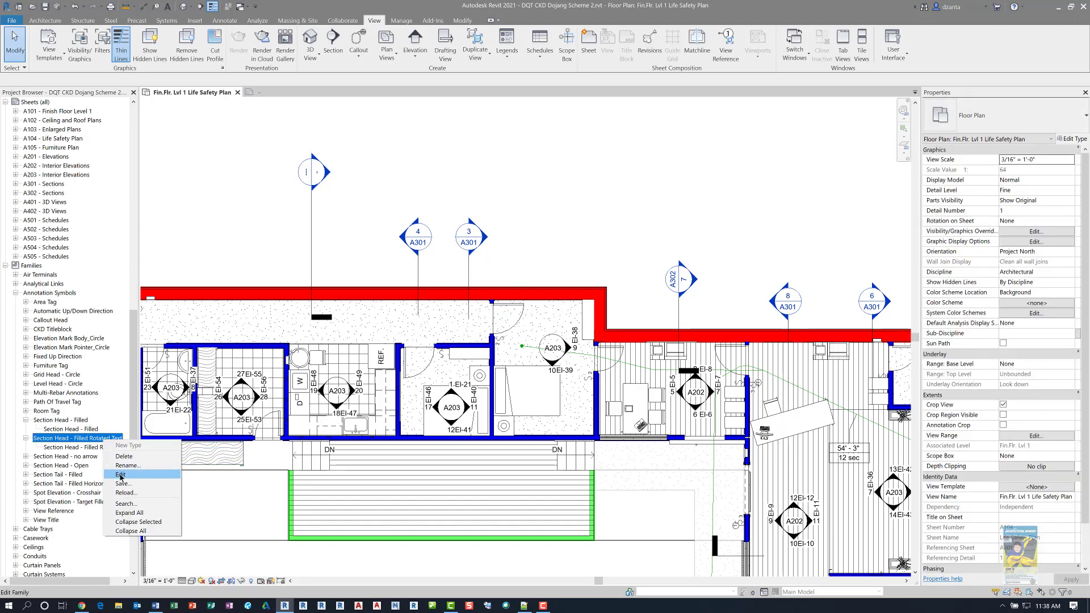
Edit the Section Head - Filled Rotated Text family and confirm Rotate text with component is enabled.
{"action": "left_click", "coordinate": [120, 474]}
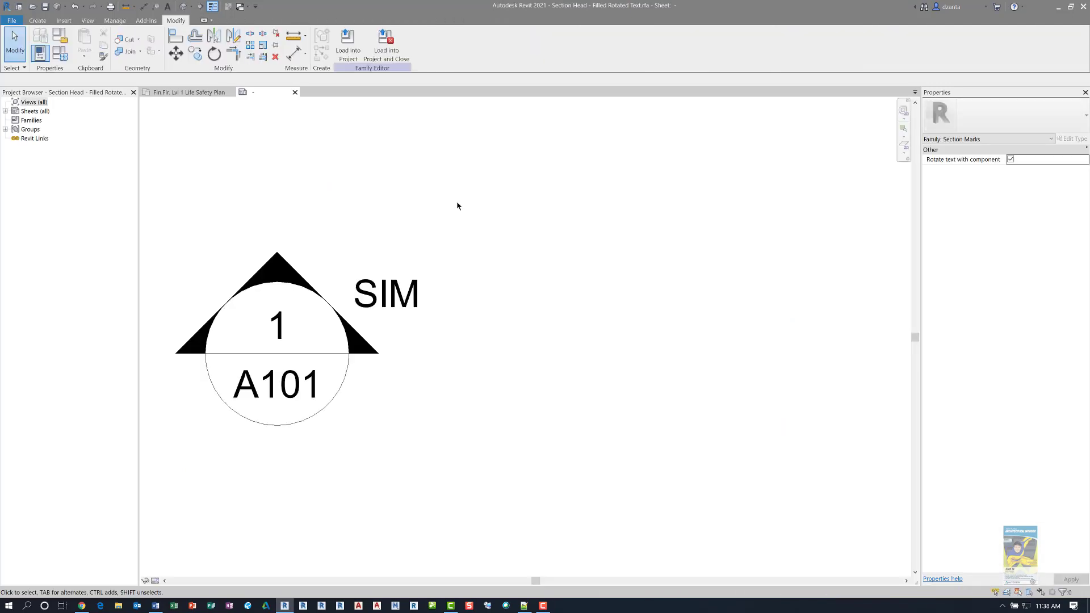
{"action": "middle_click_drag", "start_coordinate": [511, 360], "coordinate": [687, 360]}
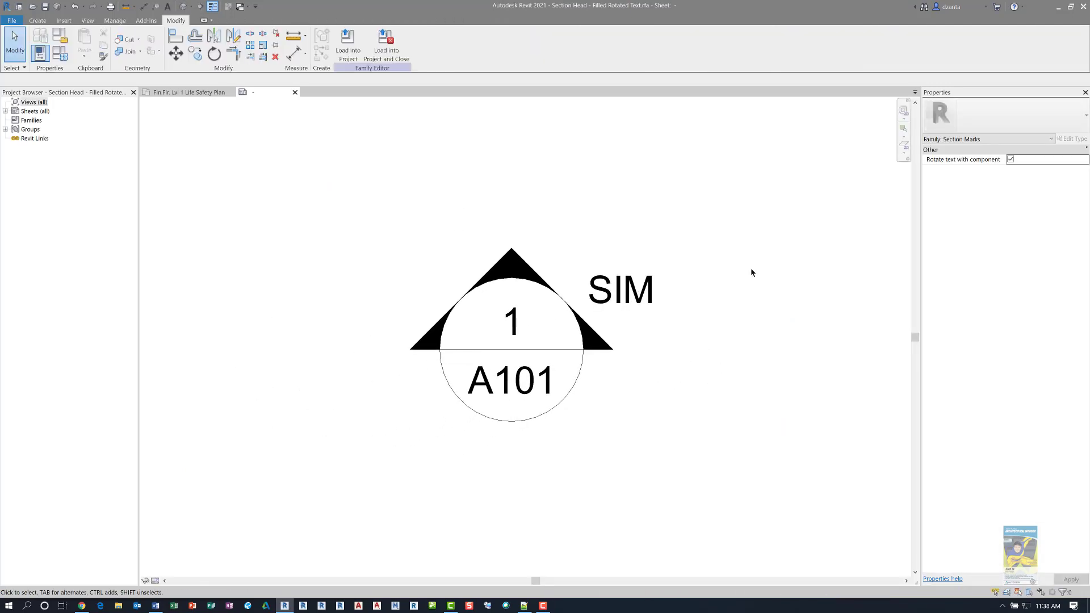
{"action": "left_click", "coordinate": [1010, 163]}
{"action": "left_click", "coordinate": [1011, 165]}
Leave the family editor and zoom the floor plan to section marker 11/A302 by the red wall.
{"action": "left_click", "coordinate": [295, 92]}
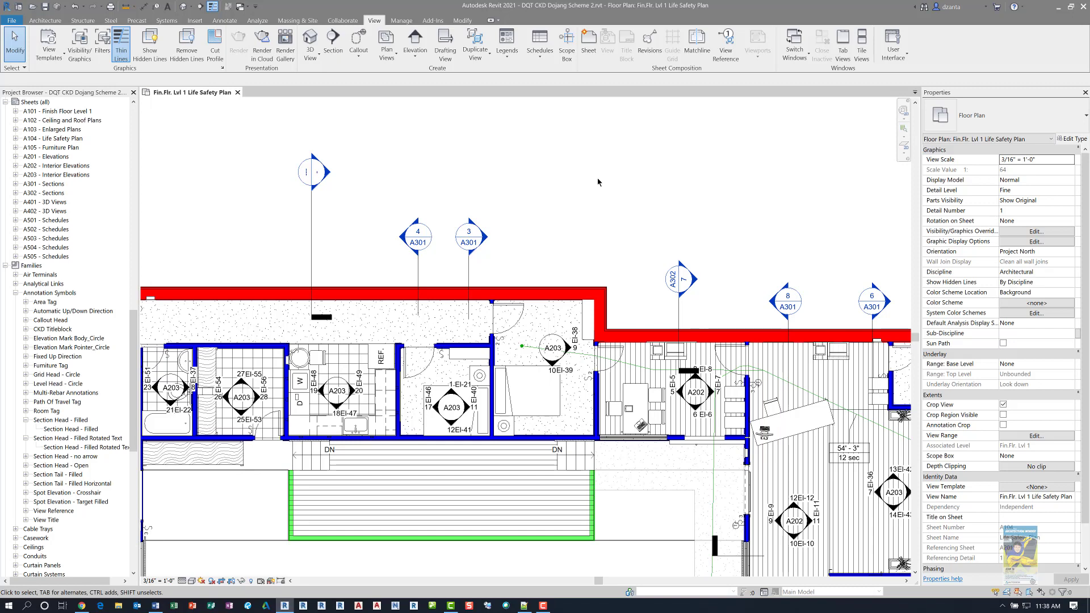
{"action": "scroll", "coordinate": [597, 182], "scroll_direction": "down", "scroll_amount": 2}
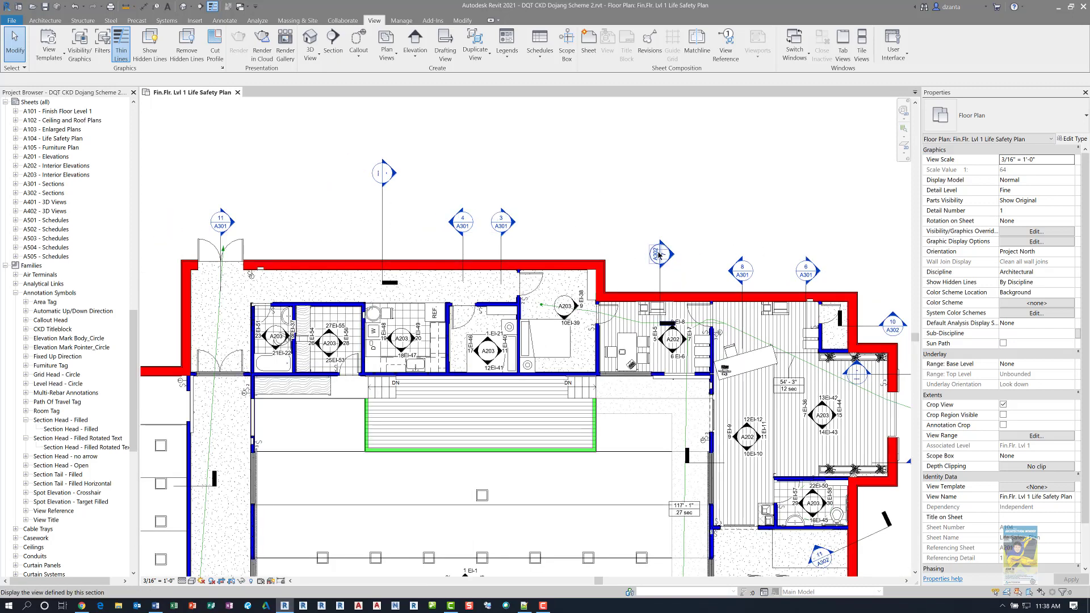
{"action": "scroll", "coordinate": [703, 352], "scroll_direction": "up", "scroll_amount": 4}
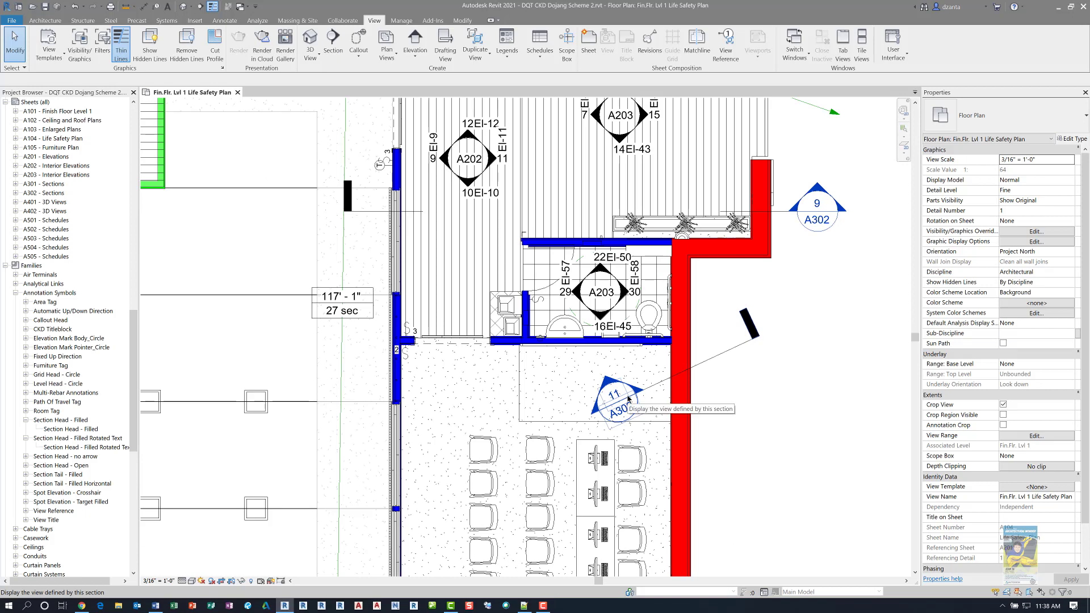
{"action": "scroll", "coordinate": [790, 404], "scroll_direction": "down", "scroll_amount": 1}
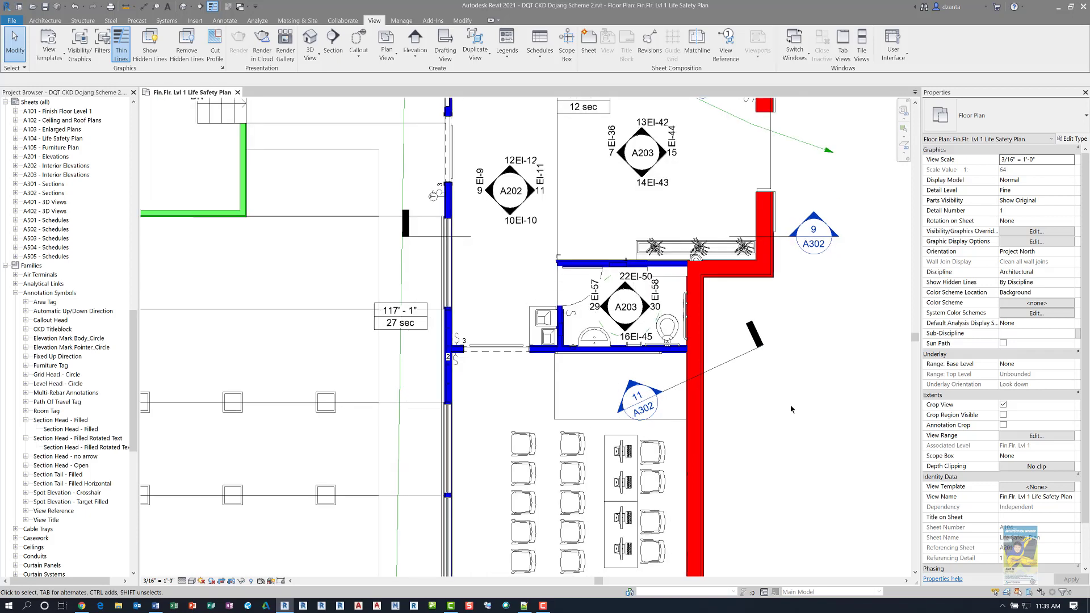
{"action": "scroll", "coordinate": [790, 405], "scroll_direction": "down", "scroll_amount": 3}
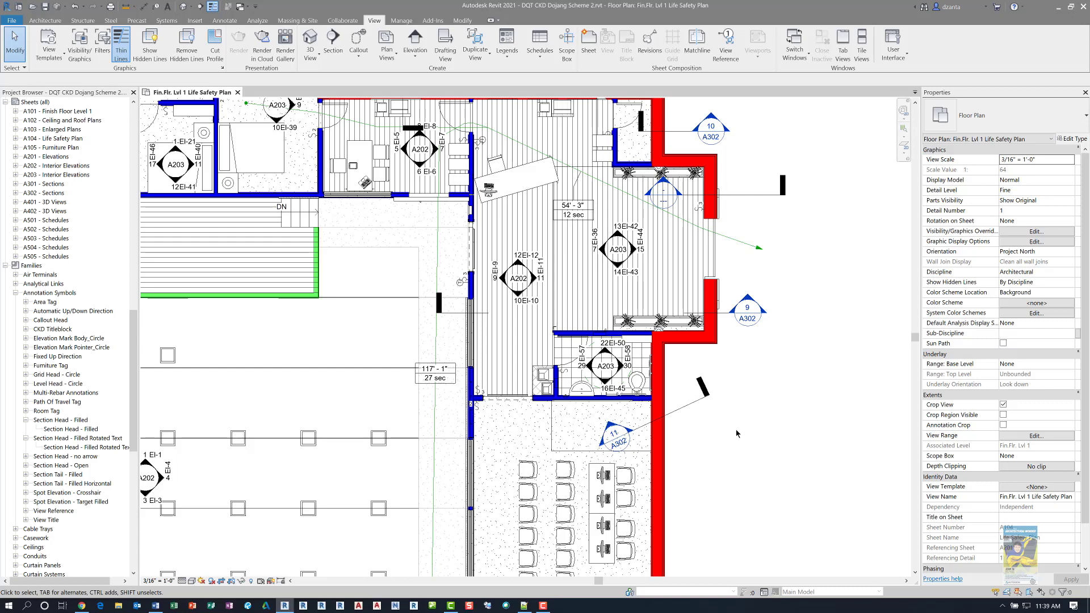
{"action": "middle_click_drag", "start_coordinate": [737, 434], "coordinate": [738, 445]}
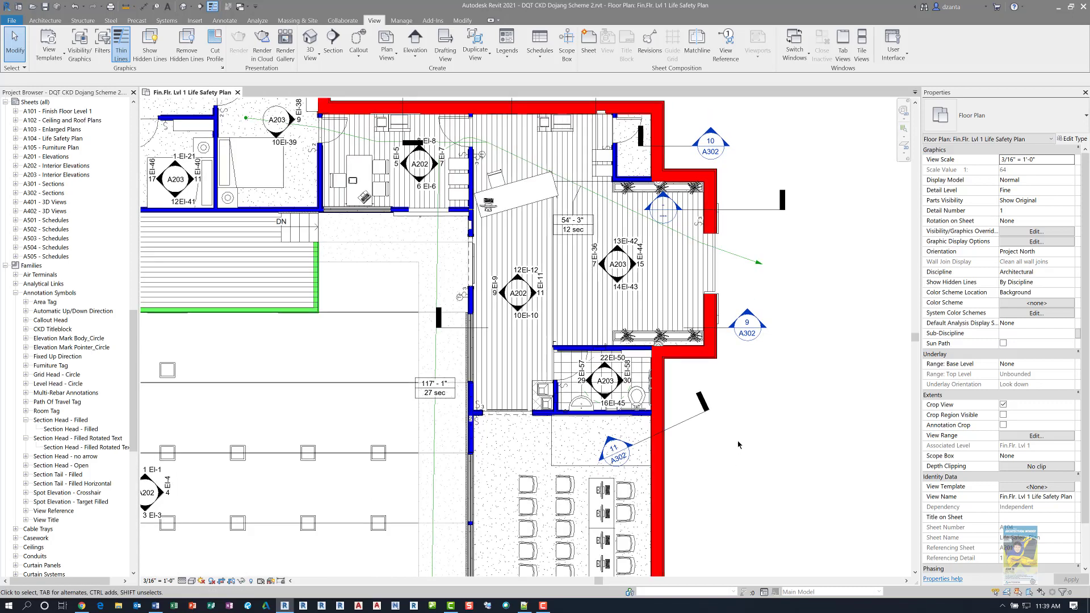
{"action": "scroll", "coordinate": [738, 445], "scroll_direction": "down", "scroll_amount": 1}
{"action": "scroll", "coordinate": [488, 147], "scroll_direction": "up", "scroll_amount": 2}
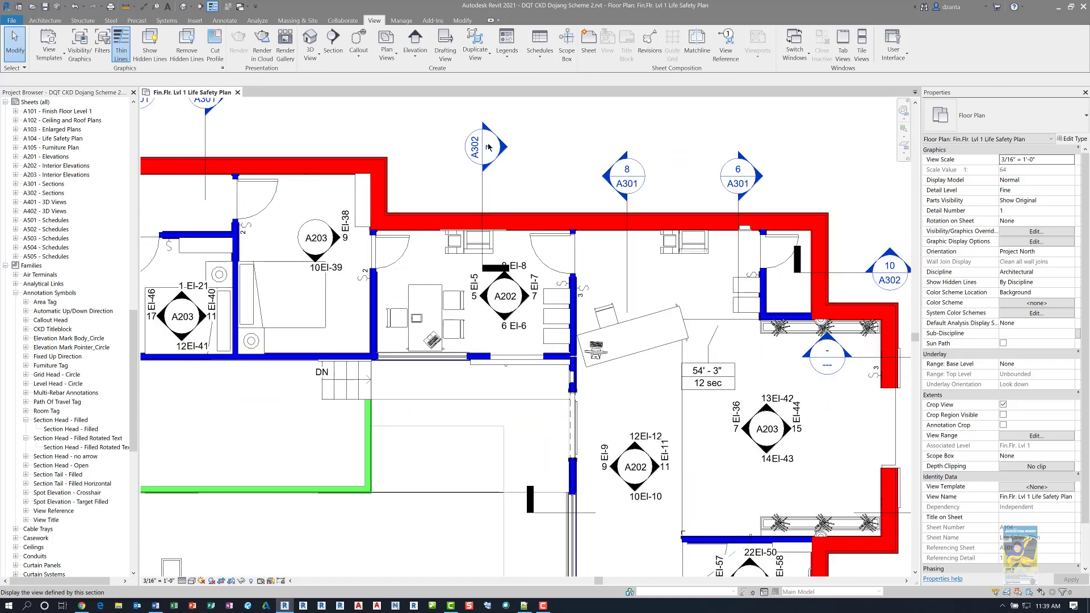
{"action": "scroll", "coordinate": [489, 148], "scroll_direction": "up", "scroll_amount": 2}
{"action": "scroll", "coordinate": [488, 147], "scroll_direction": "down", "scroll_amount": 6}
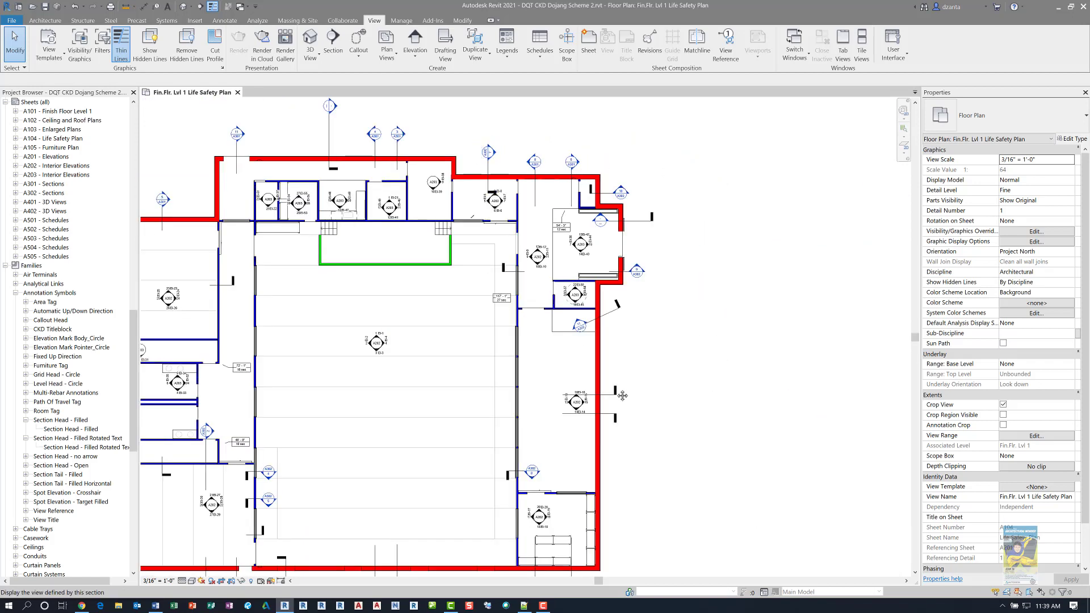
{"action": "scroll", "coordinate": [621, 329], "scroll_direction": "up", "scroll_amount": 4}
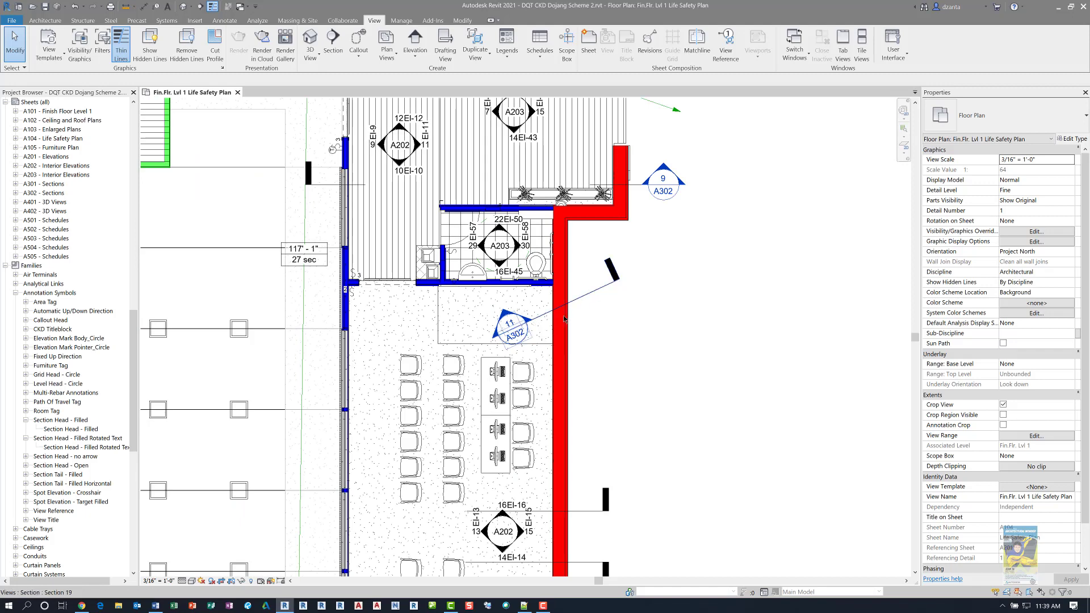
{"action": "left_click", "coordinate": [600, 292]}
{"action": "left_click", "coordinate": [1023, 124]}
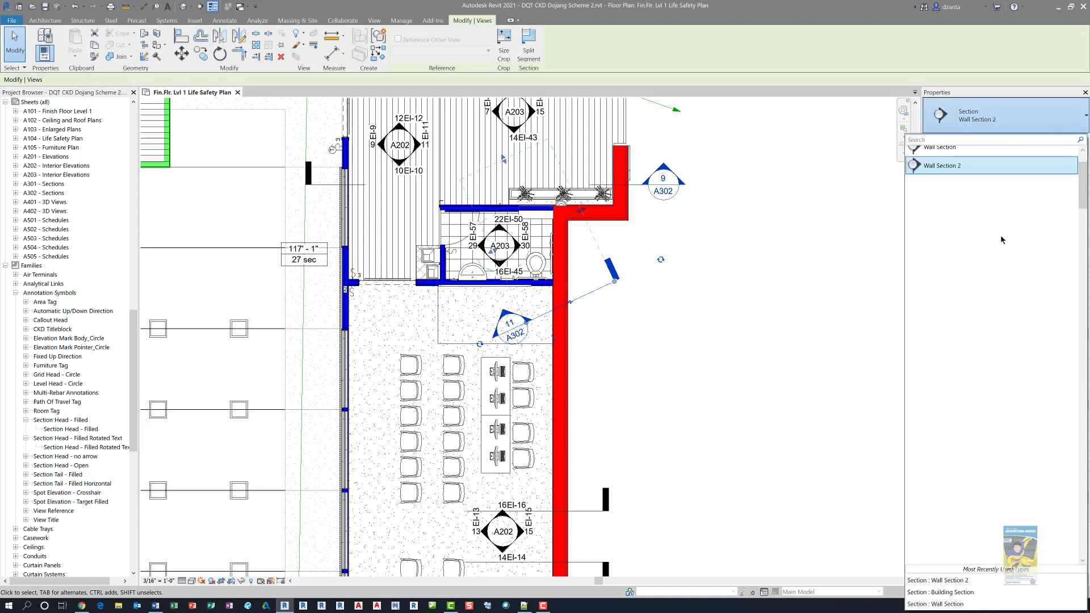
{"action": "left_click_drag", "start_coordinate": [1083, 175], "coordinate": [1082, 160]}
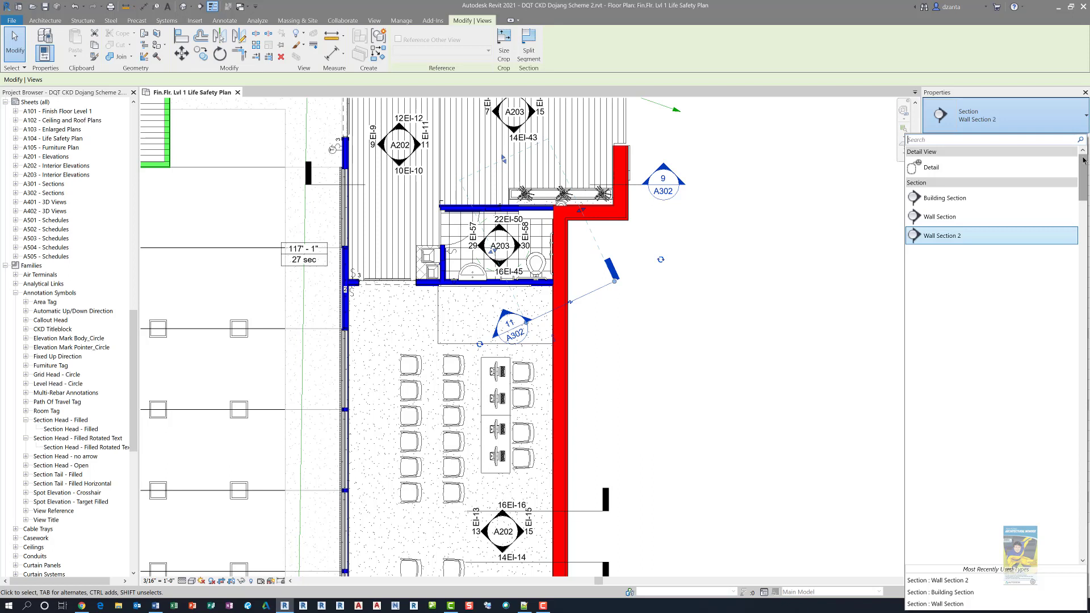
{"action": "left_click", "coordinate": [738, 295]}
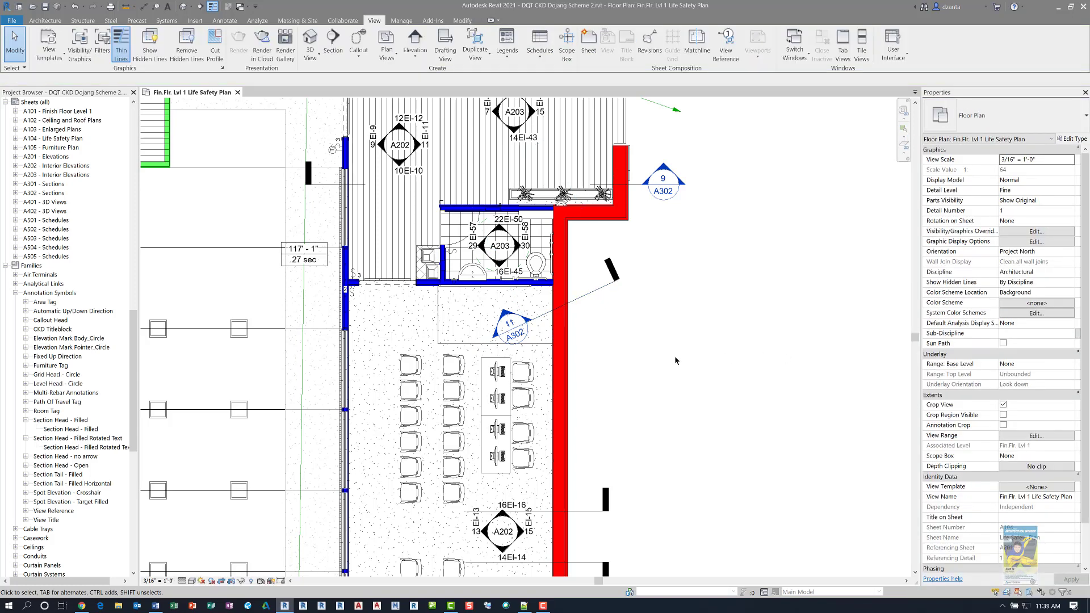
Pan from marker 11/A302 up to the upper rooms' markers 7/A302, 8/A301, 6/A301 and 10/A302.
{"action": "middle_click_drag", "start_coordinate": [653, 353], "coordinate": [686, 380]}
{"action": "scroll", "coordinate": [562, 364], "scroll_direction": "up", "scroll_amount": 5}
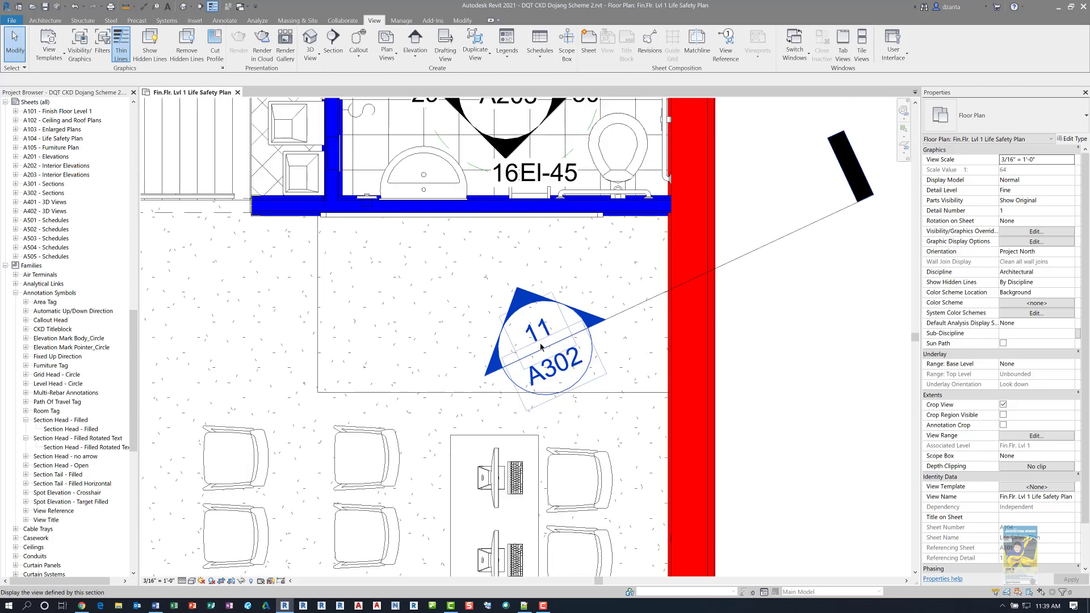
{"action": "scroll", "coordinate": [542, 347], "scroll_direction": "down", "scroll_amount": 4}
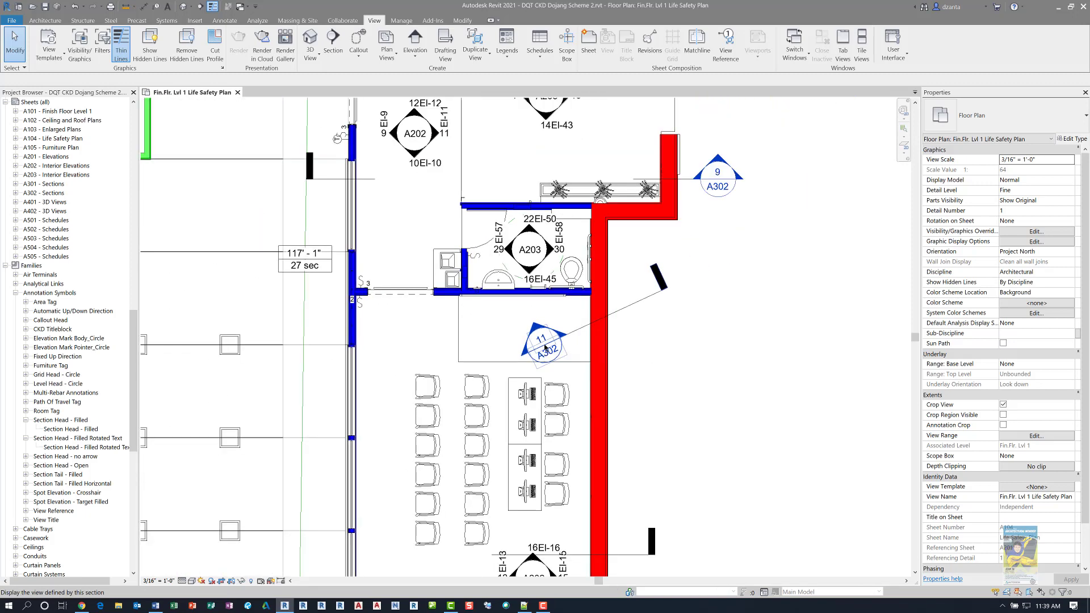
{"action": "scroll", "coordinate": [545, 347], "scroll_direction": "down", "scroll_amount": 1}
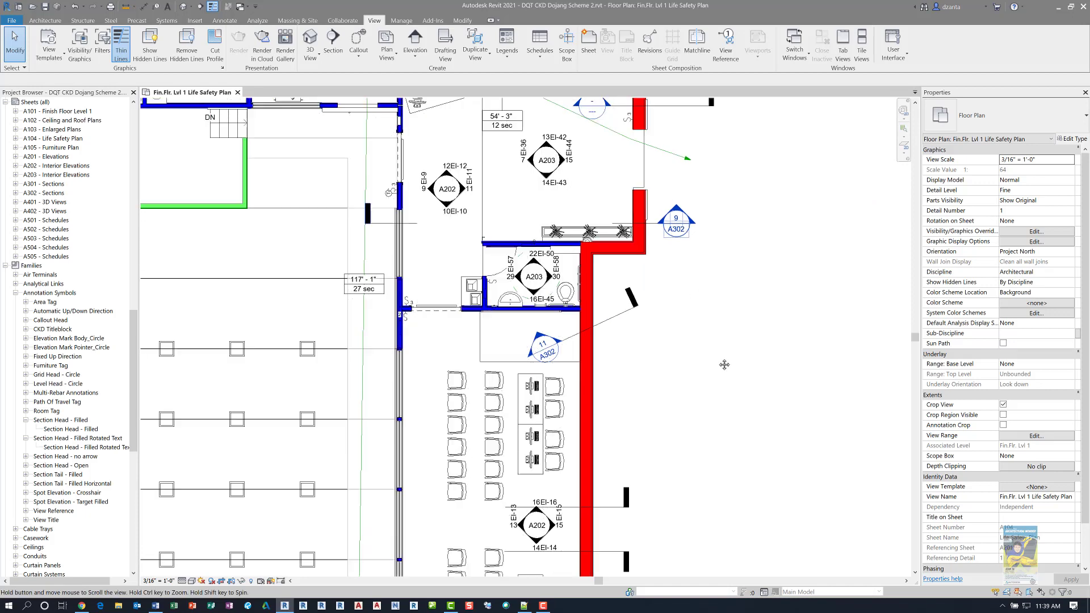
{"action": "scroll", "coordinate": [725, 364], "scroll_direction": "down", "scroll_amount": 2}
{"action": "scroll", "coordinate": [637, 282], "scroll_direction": "up", "scroll_amount": 2}
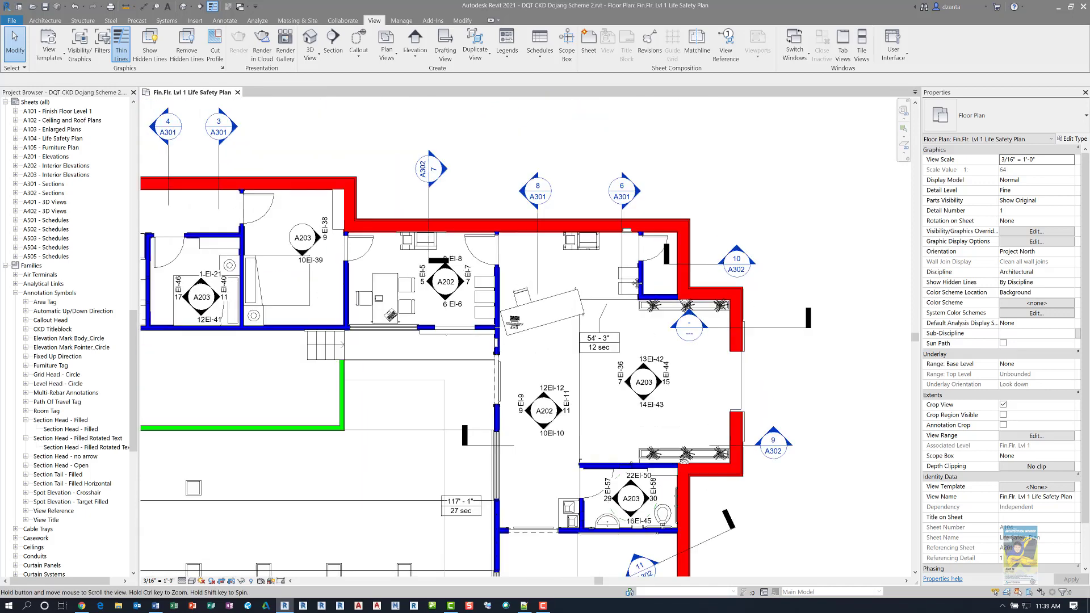
{"action": "scroll", "coordinate": [564, 213], "scroll_direction": "up", "scroll_amount": 2}
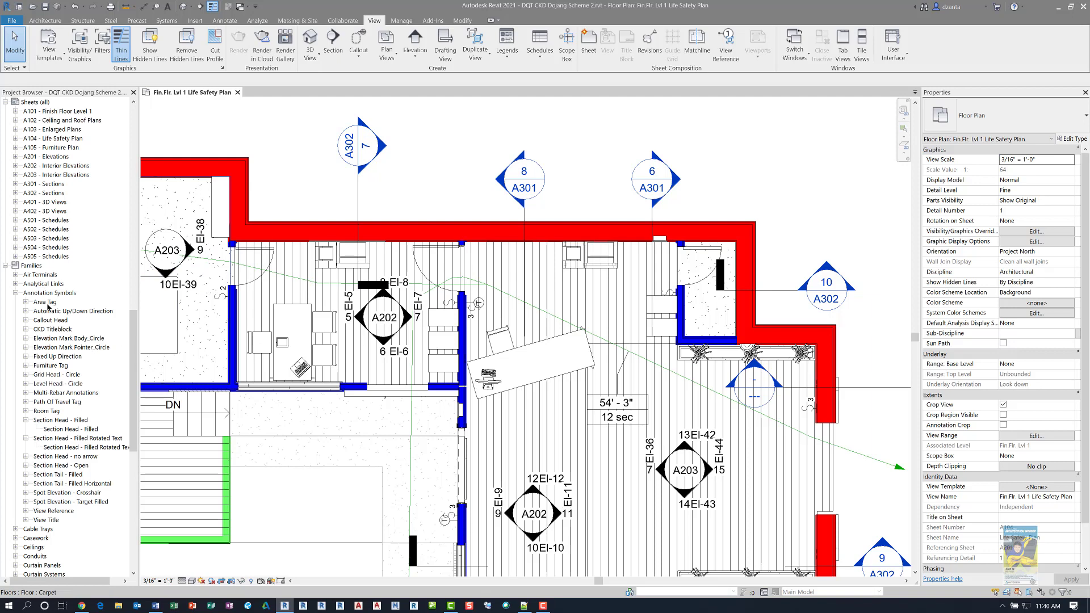
Open sheet A302 - Sections from the Project Browser's Sheets list.
{"action": "left_click", "coordinate": [5, 266]}
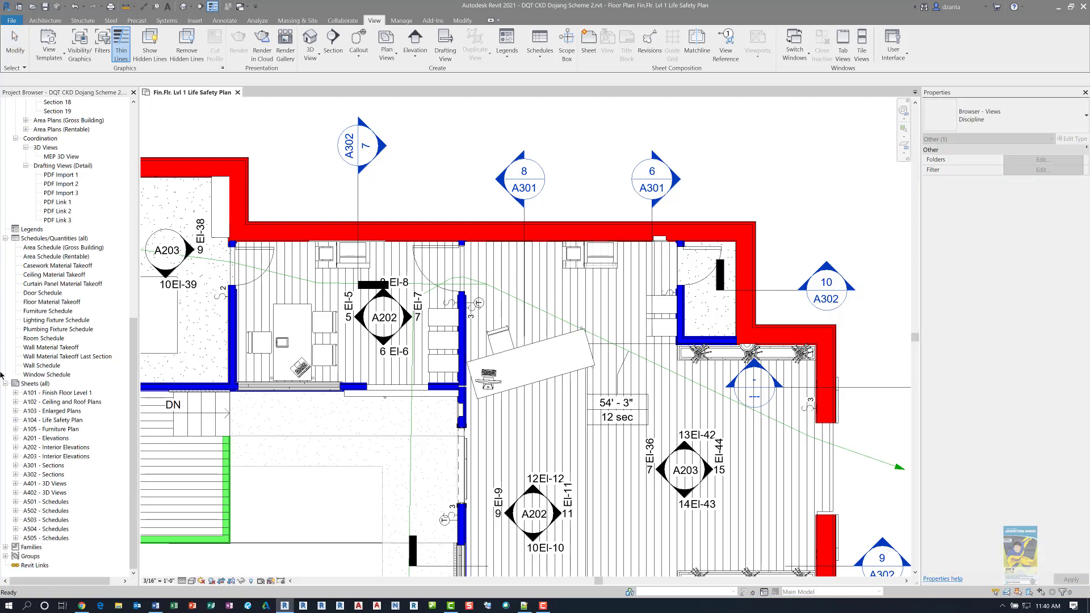
{"action": "double_click", "coordinate": [54, 475]}
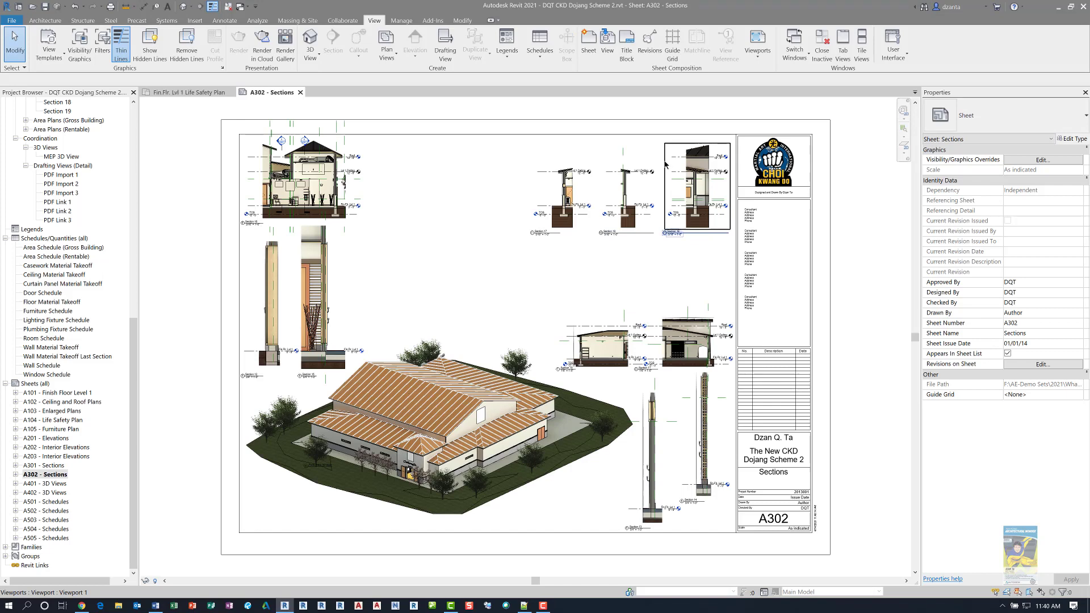
{"action": "scroll", "coordinate": [666, 164], "scroll_direction": "up", "scroll_amount": 4}
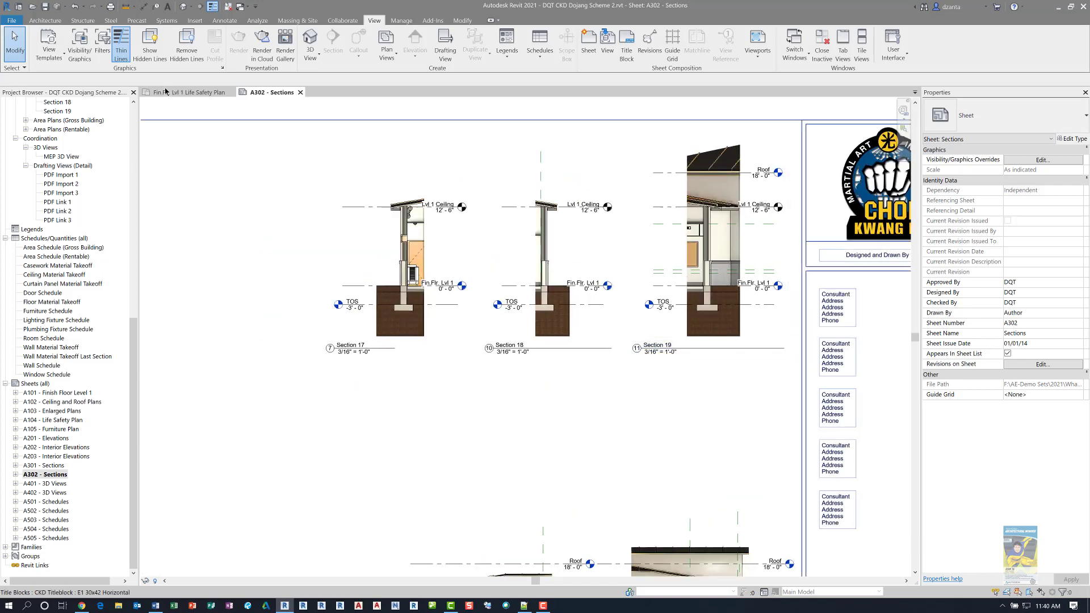
Compare the plan's section markers with Sections 17, 18 and 19 on sheet A302.
{"action": "left_click", "coordinate": [168, 92]}
{"action": "middle_click_drag", "start_coordinate": [672, 481], "coordinate": [535, 335]}
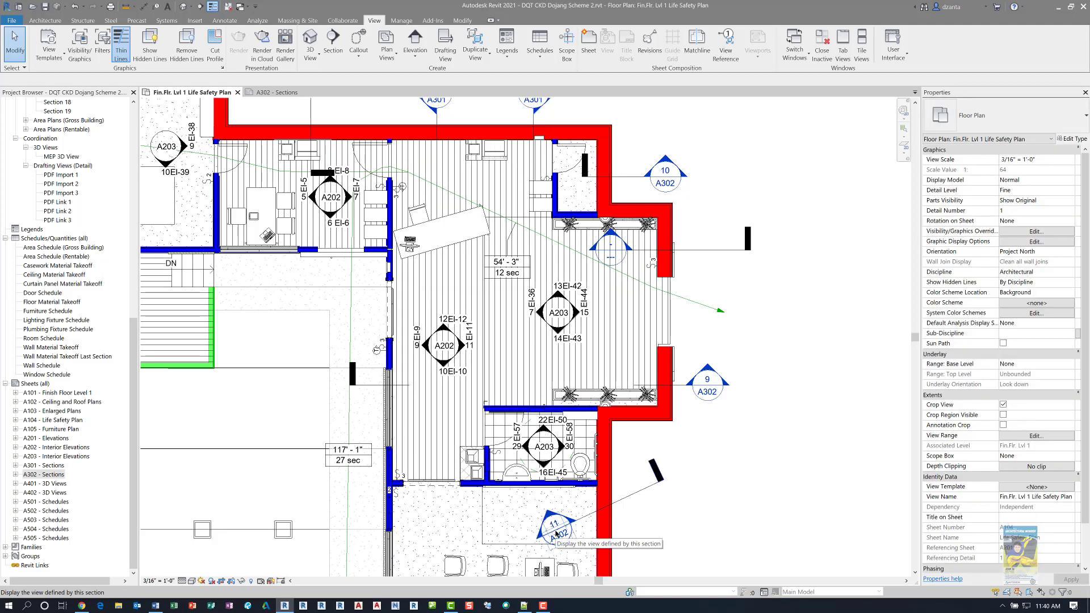
{"action": "left_click", "coordinate": [277, 93]}
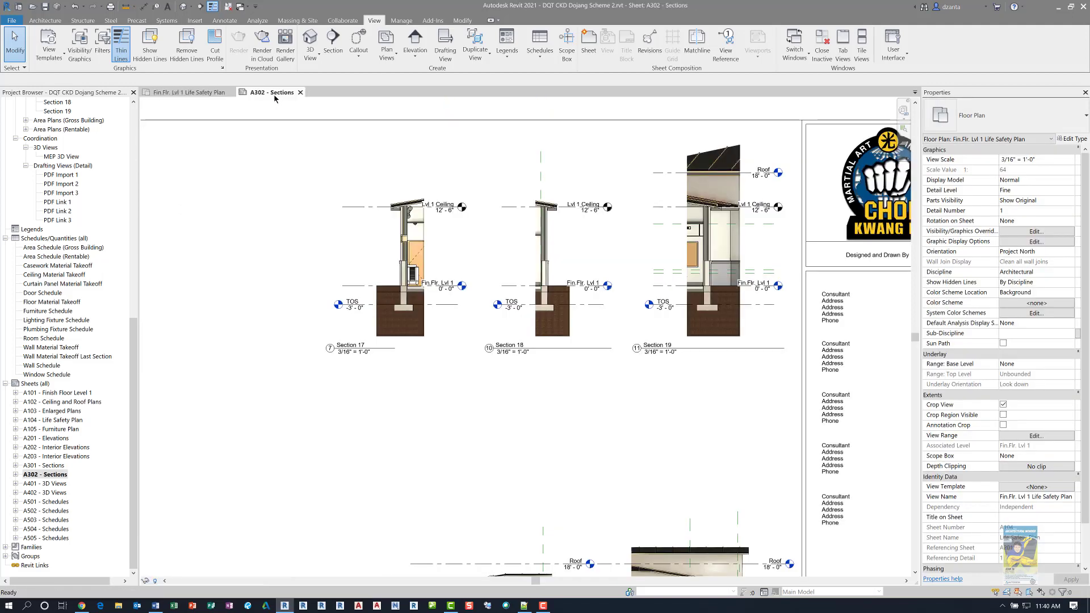
{"action": "scroll", "coordinate": [676, 303], "scroll_direction": "up", "scroll_amount": 3}
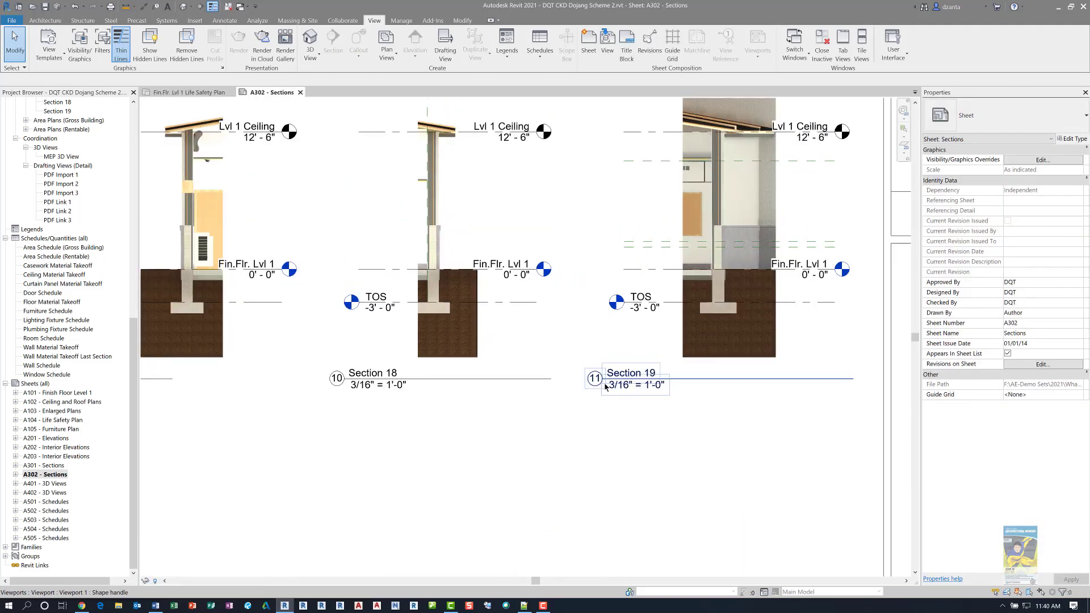
{"action": "scroll", "coordinate": [608, 388], "scroll_direction": "down", "scroll_amount": 3}
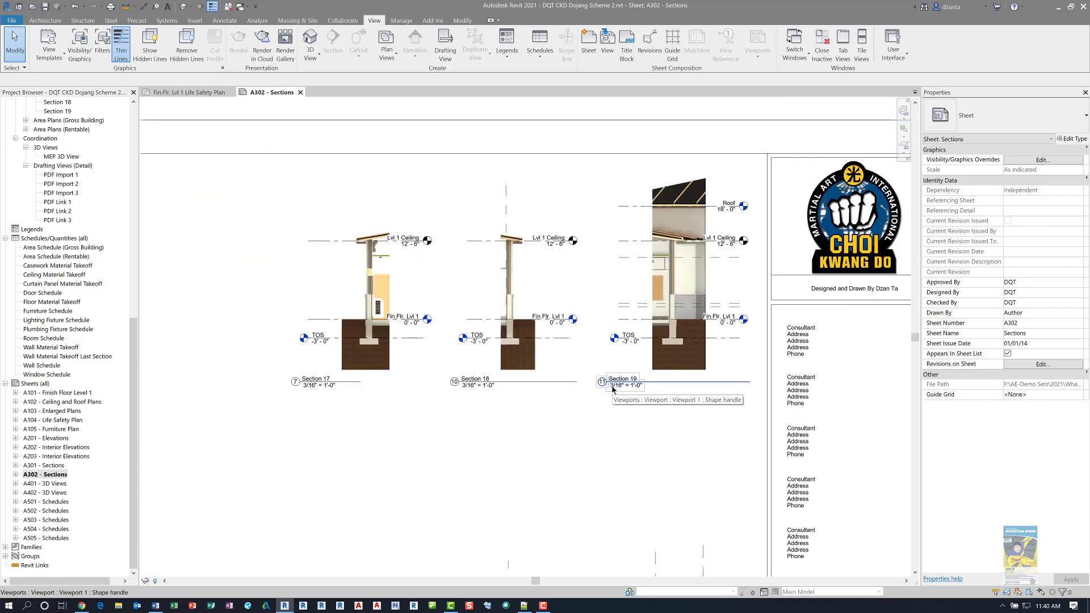